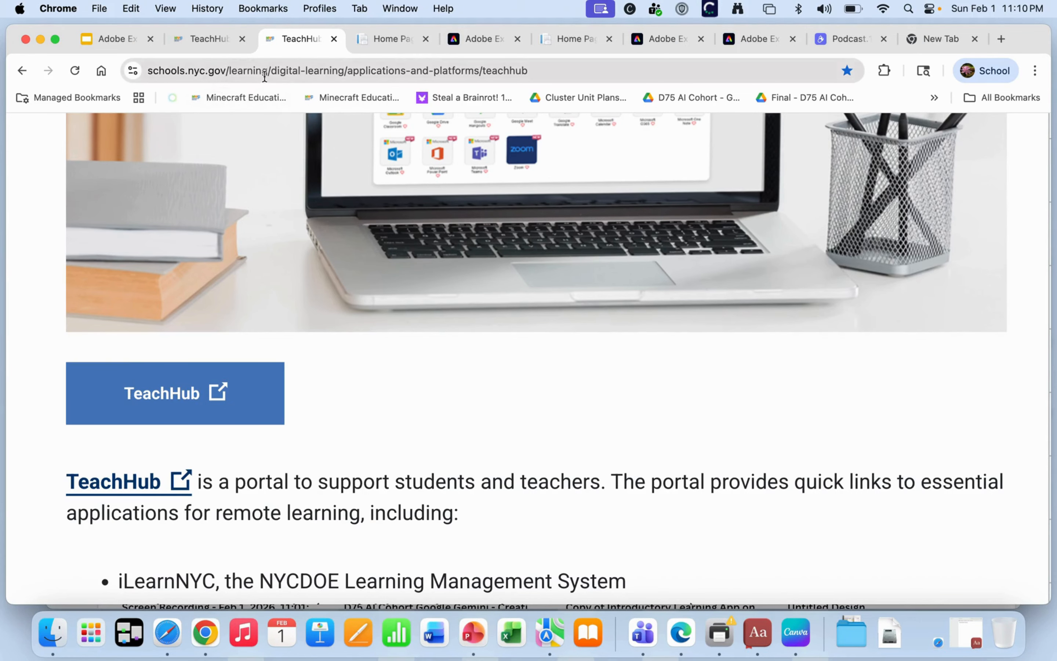
# Open the TeachHub portal from its information page and locate Adobe Express among the Favorites
pyautogui.click(118, 483)
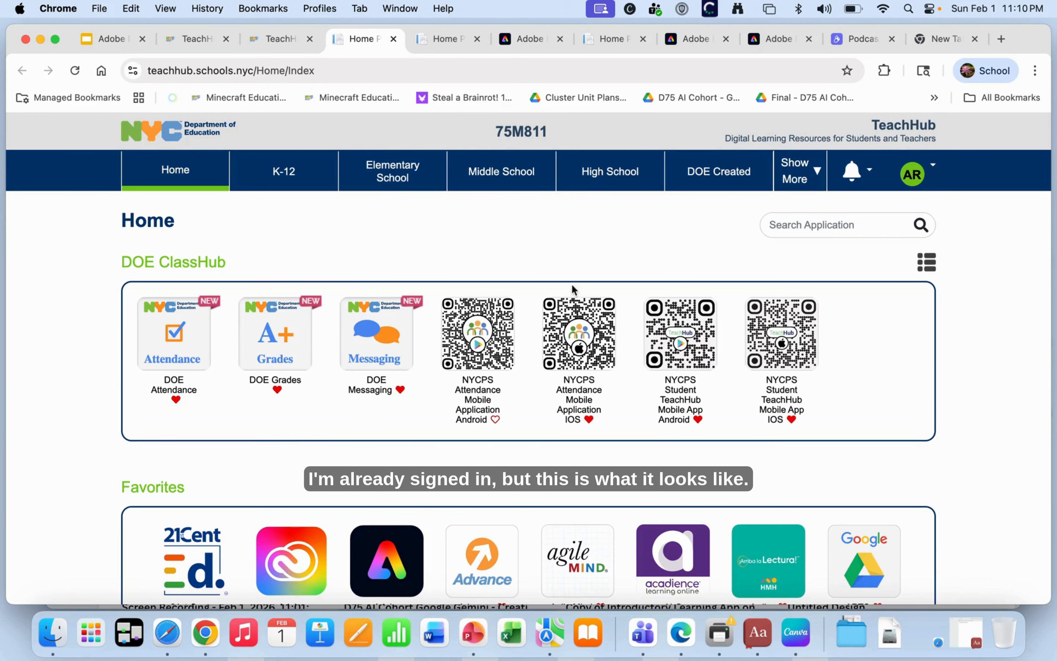
pyautogui.scroll(-1, 581, 279)
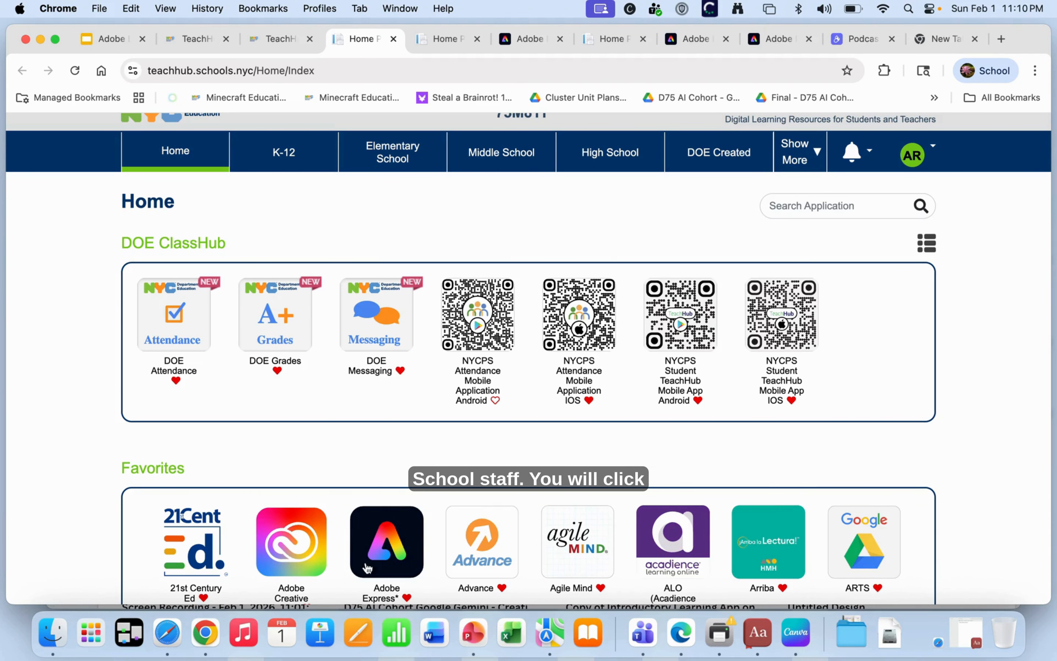
pyautogui.scroll(-1, 377, 535)
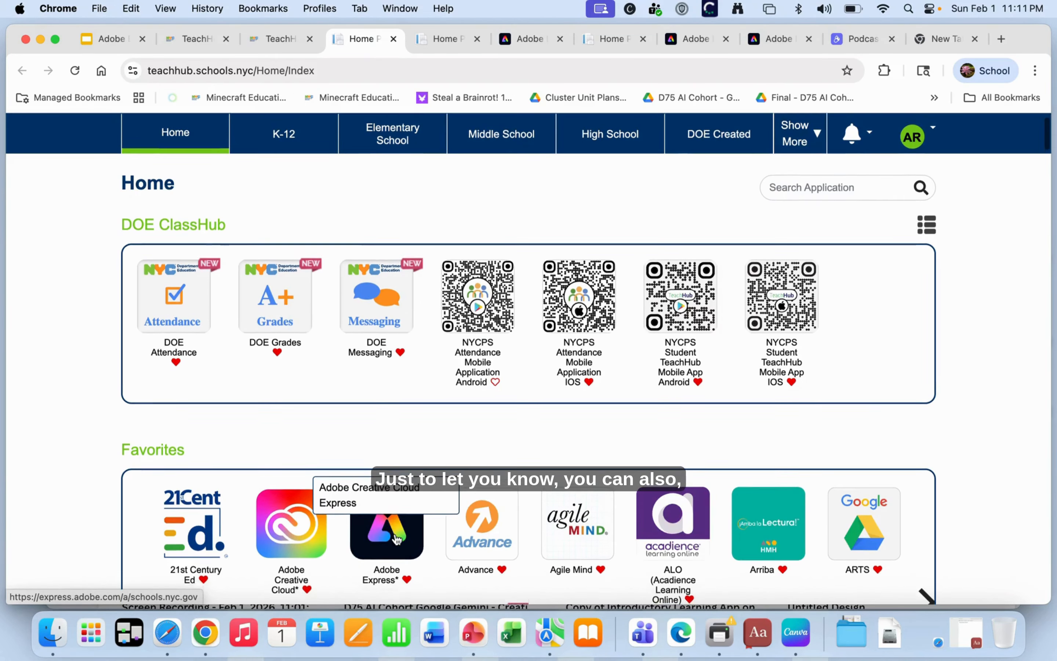
pyautogui.scroll(-1, 396, 539)
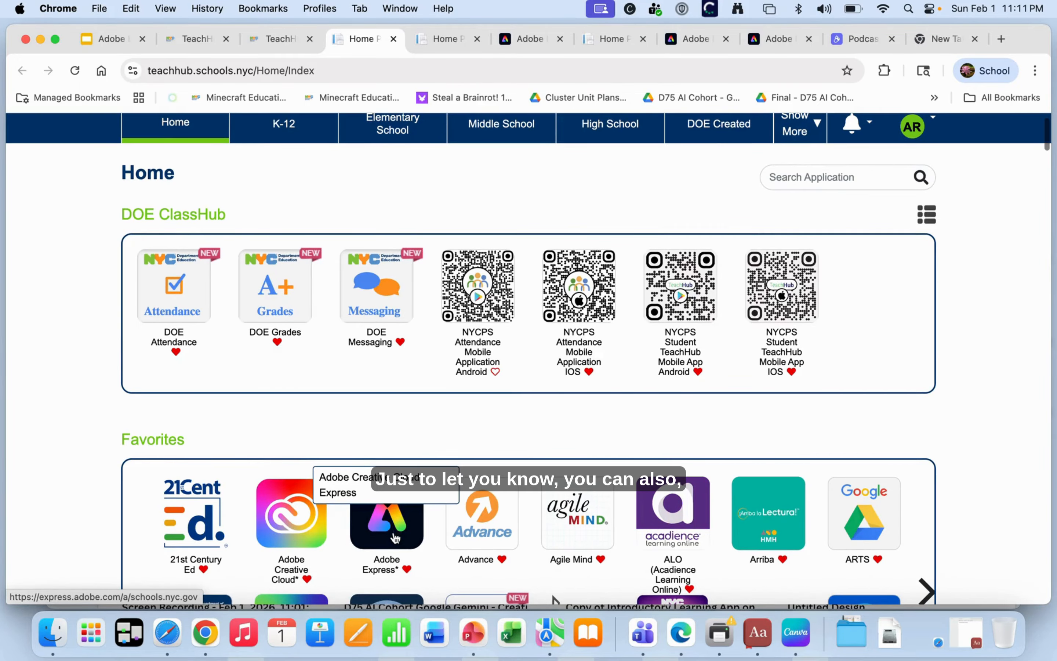
pyautogui.scroll(1, 396, 540)
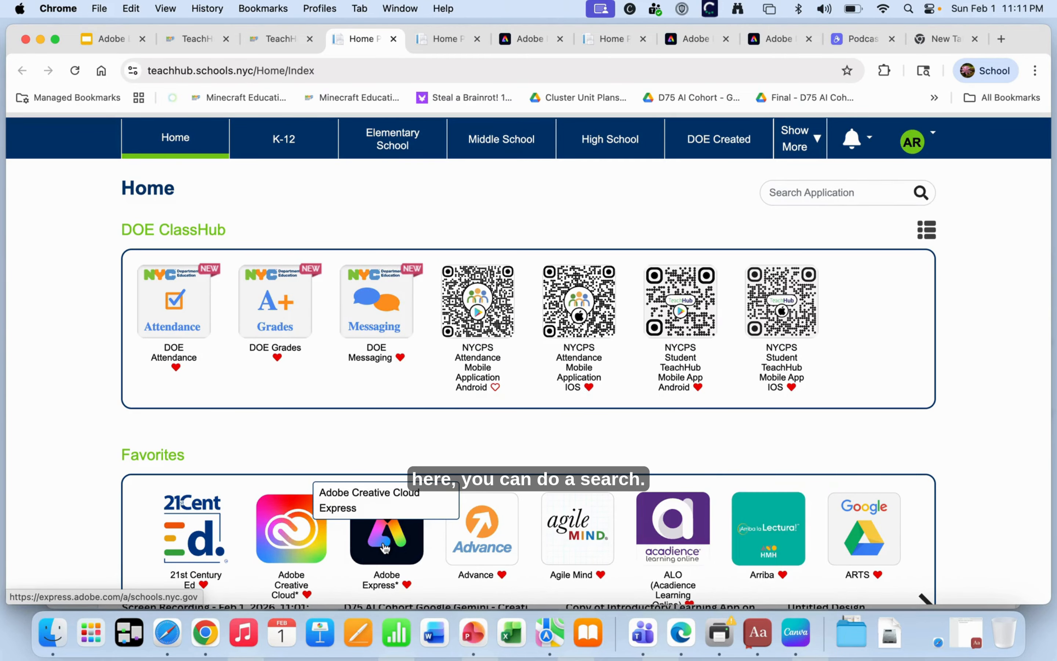
# Search the portal's applications for "Adobe Express" and open the matching application
pyautogui.click(812, 191)
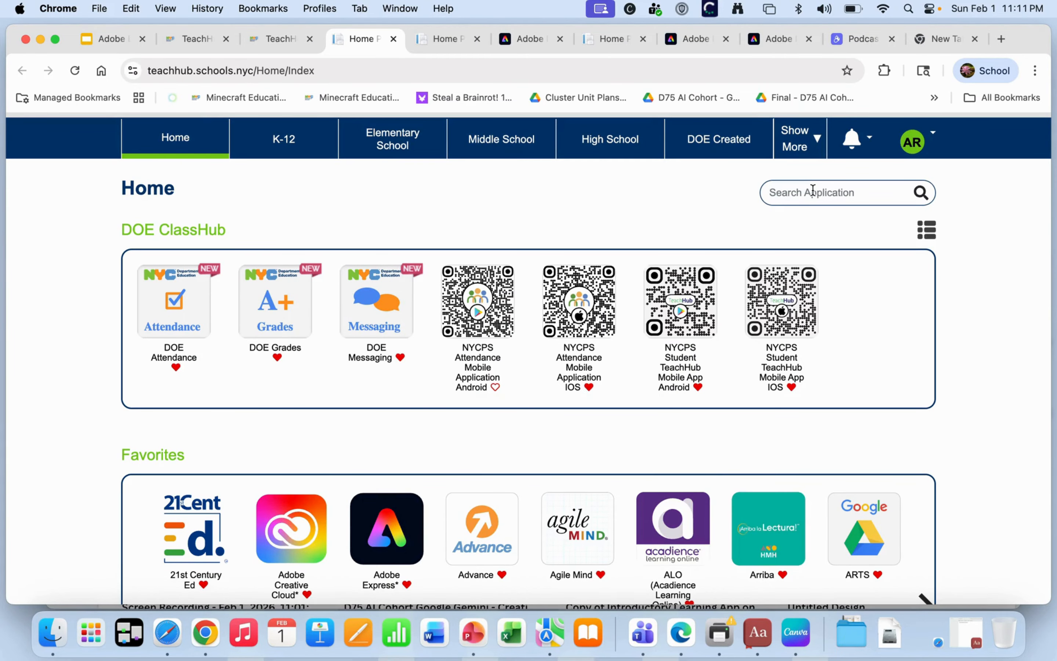
pyautogui.write('Adobe A')
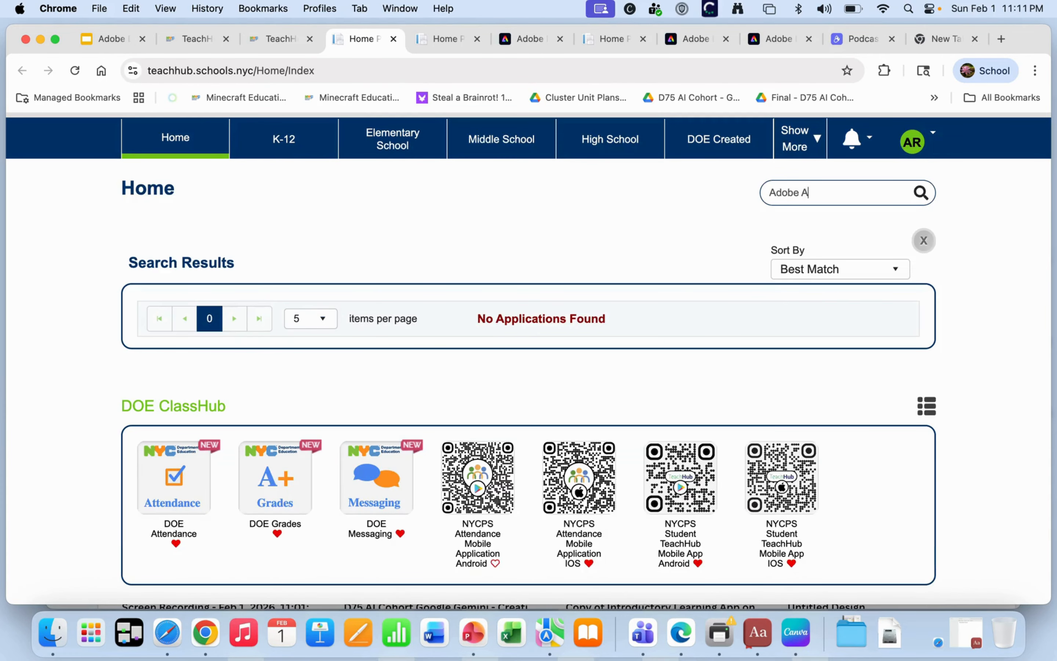
pyautogui.press('BackSpace')
pyautogui.write('Express')
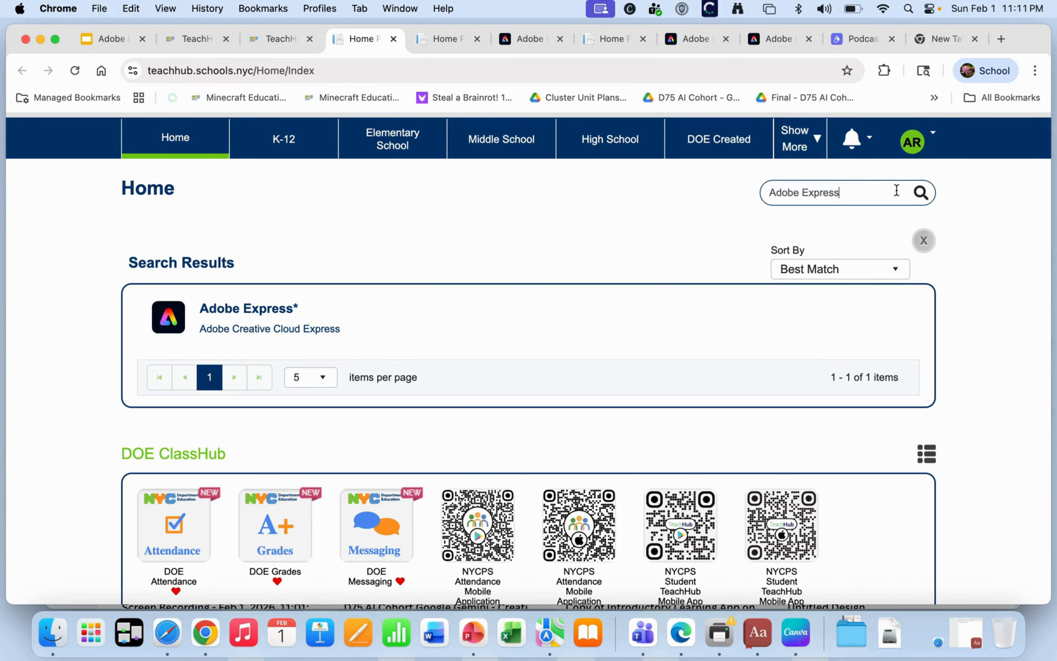
pyautogui.scroll(-4, 485, 426)
pyautogui.scroll(-5, 465, 413)
pyautogui.scroll(5, 465, 413)
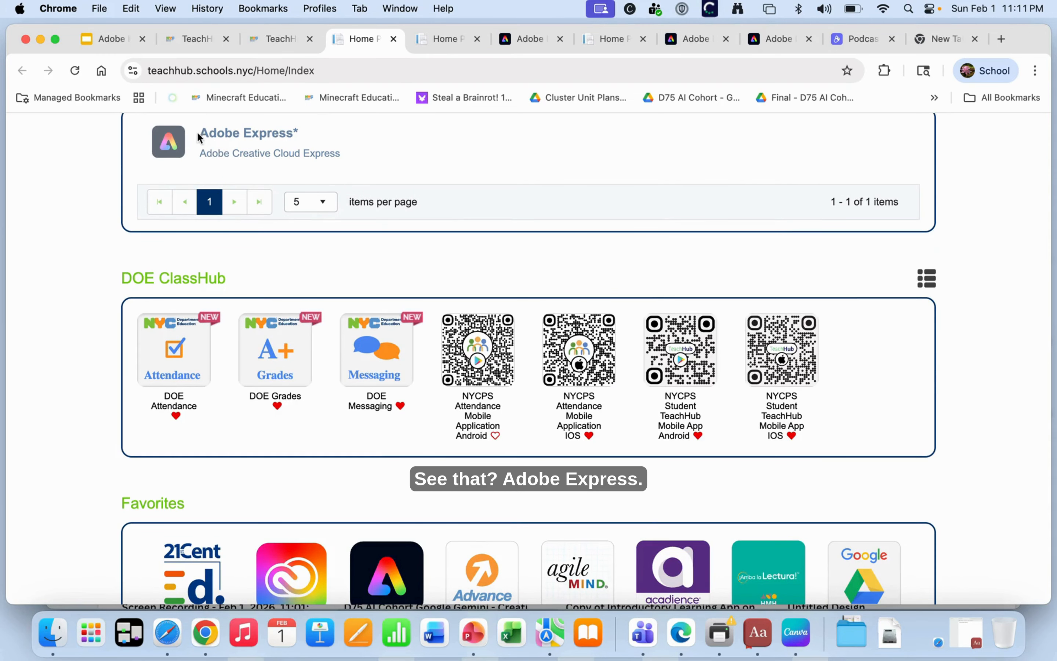
pyautogui.click(229, 132)
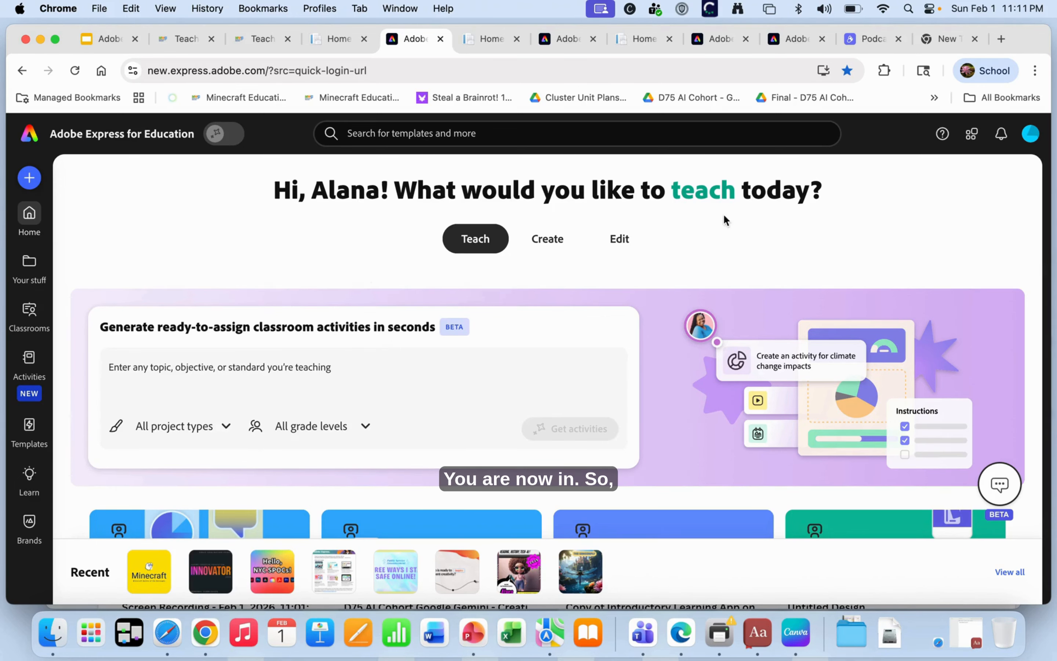
# Look through the classroom activity, assignment and resource cards in the Teach category of the home page
pyautogui.moveTo(1032, 37); pyautogui.dragTo(1028, 31)
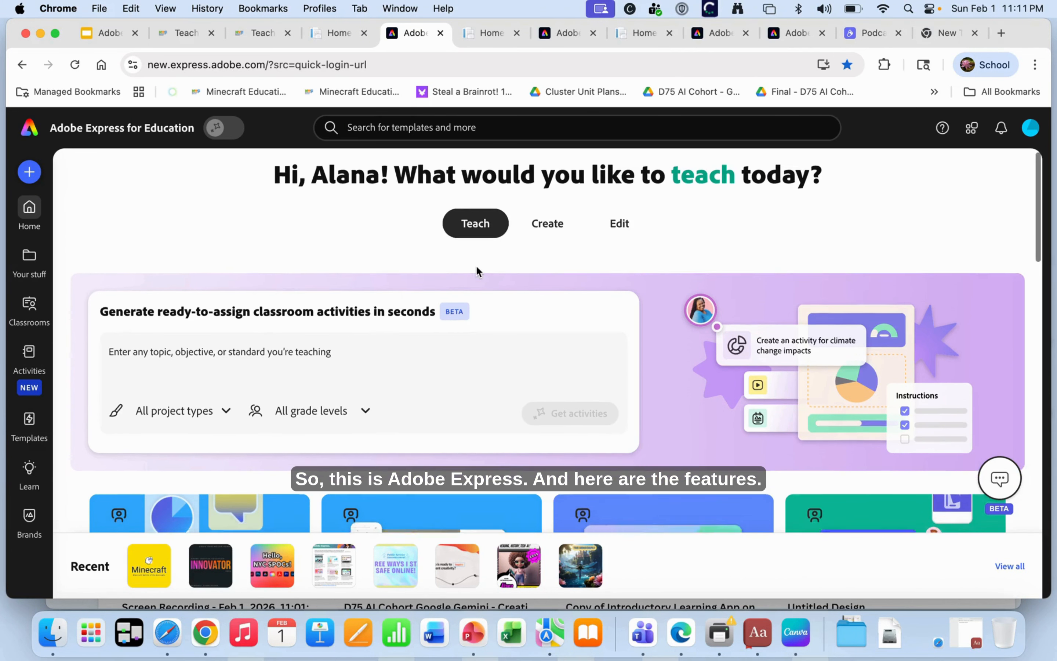
pyautogui.scroll(-5, 476, 269)
pyautogui.scroll(5, 477, 267)
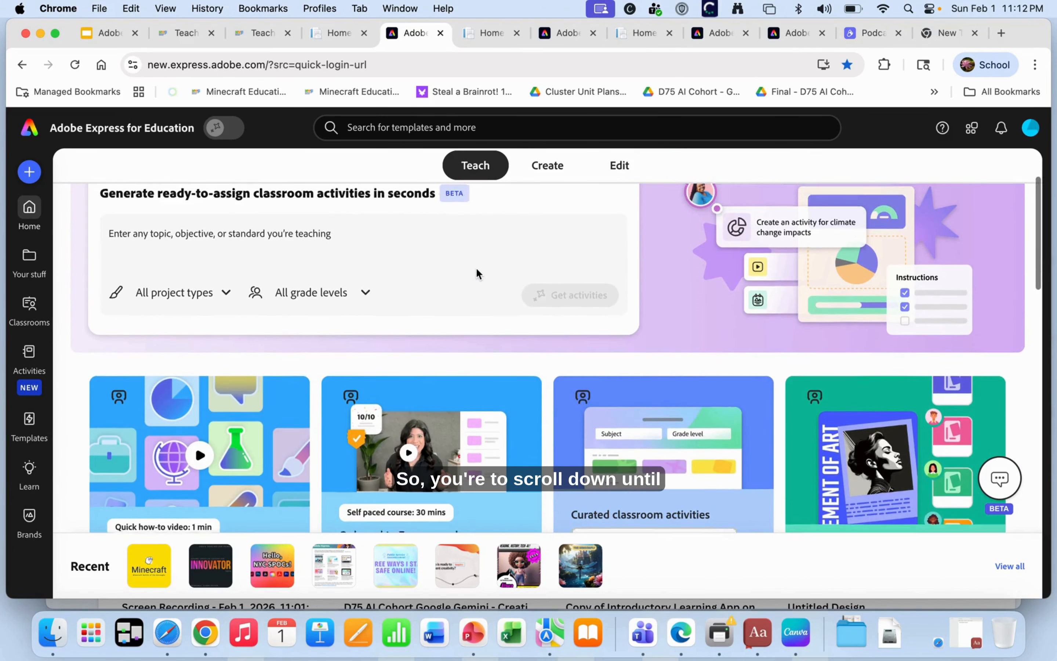
pyautogui.scroll(-6, 466, 209)
pyautogui.scroll(-7, 466, 206)
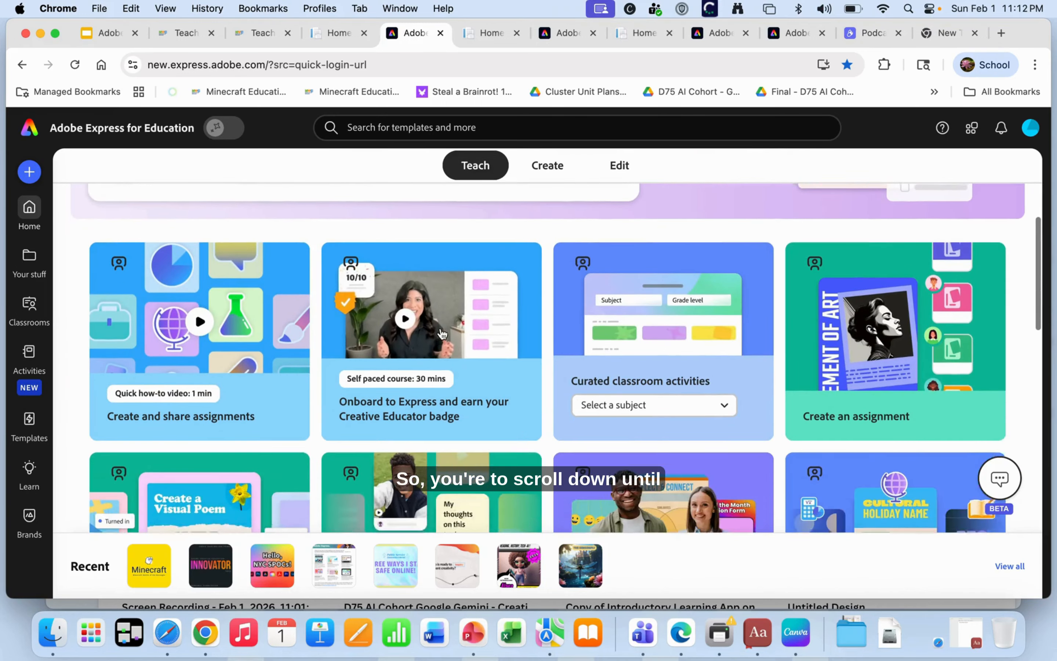
pyautogui.scroll(-6, 441, 332)
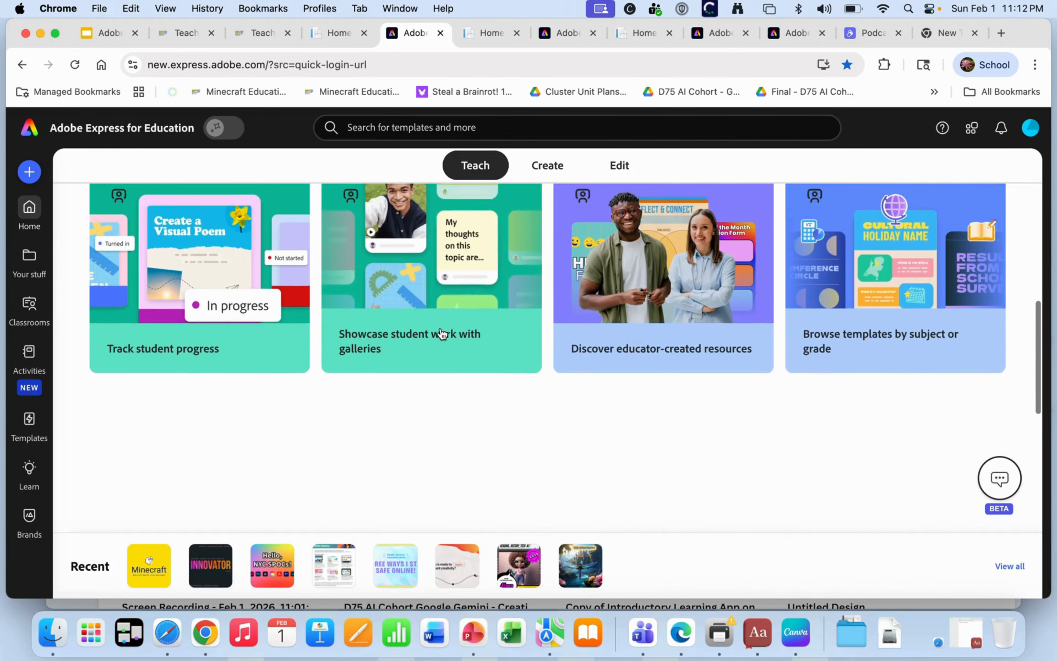
pyautogui.scroll(3, 439, 332)
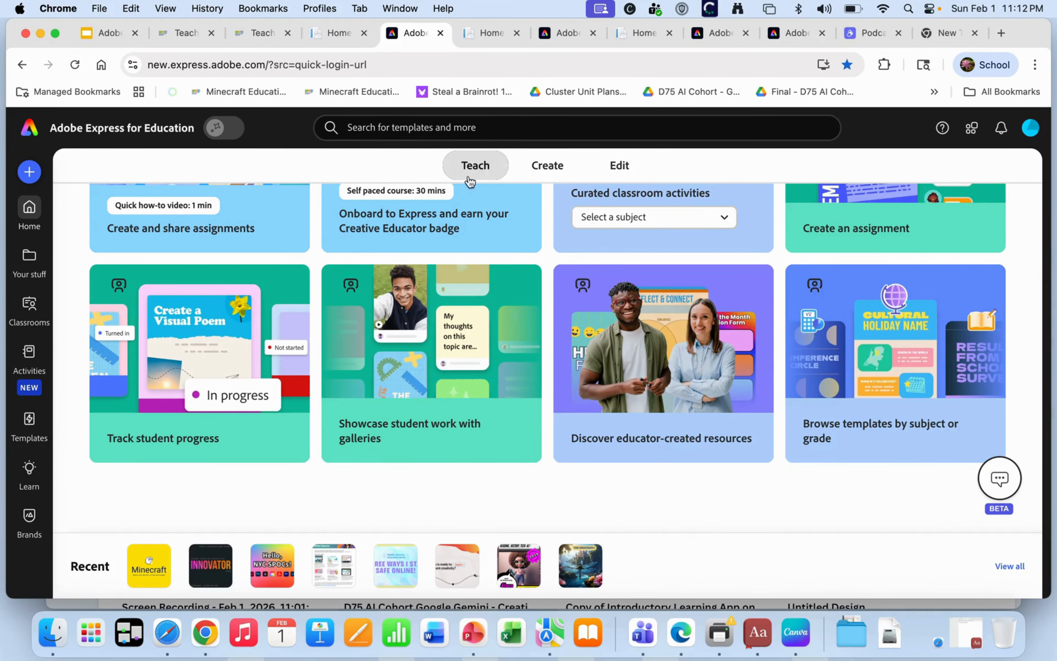
pyautogui.scroll(5, 467, 211)
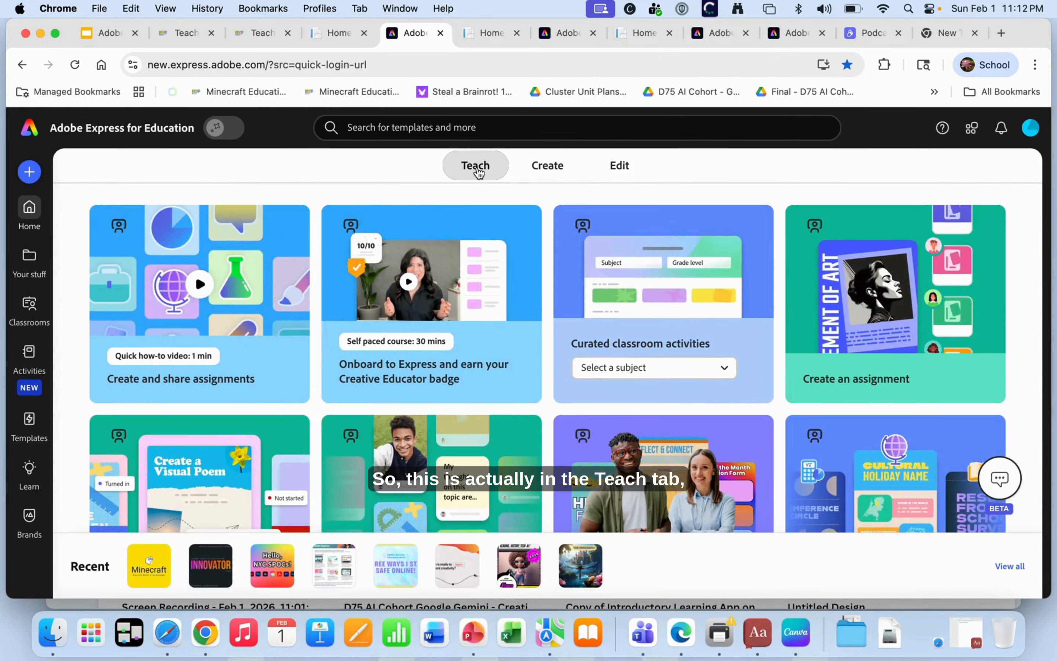
# View the home page's Teach, Create and Edit categories in turn
pyautogui.click(477, 171)
pyautogui.click(547, 166)
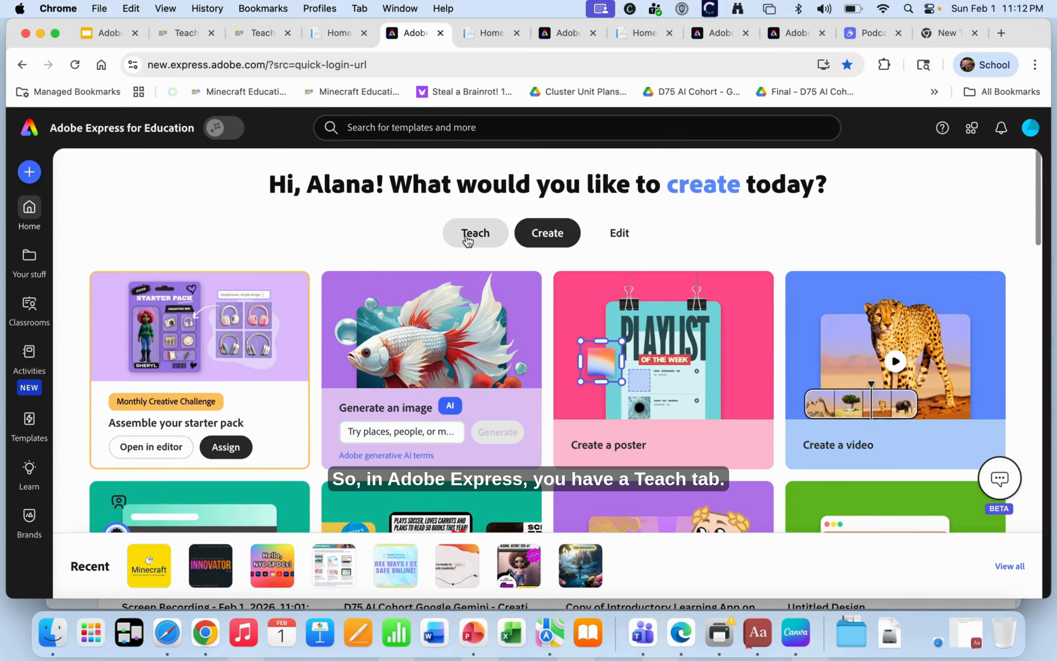
pyautogui.click(476, 231)
pyautogui.click(543, 230)
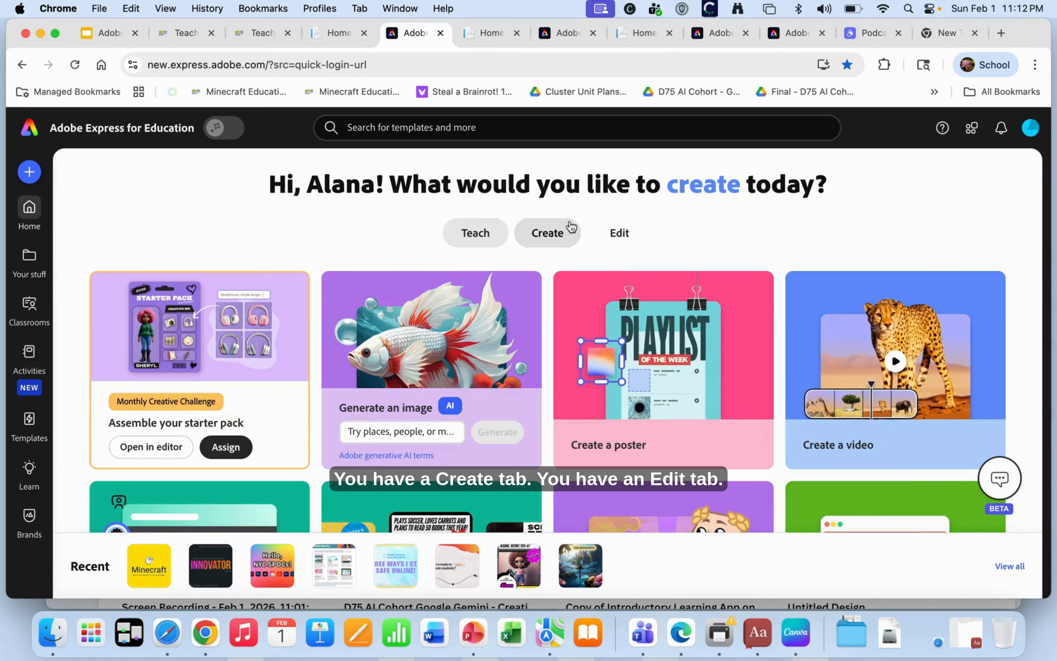
pyautogui.click(629, 234)
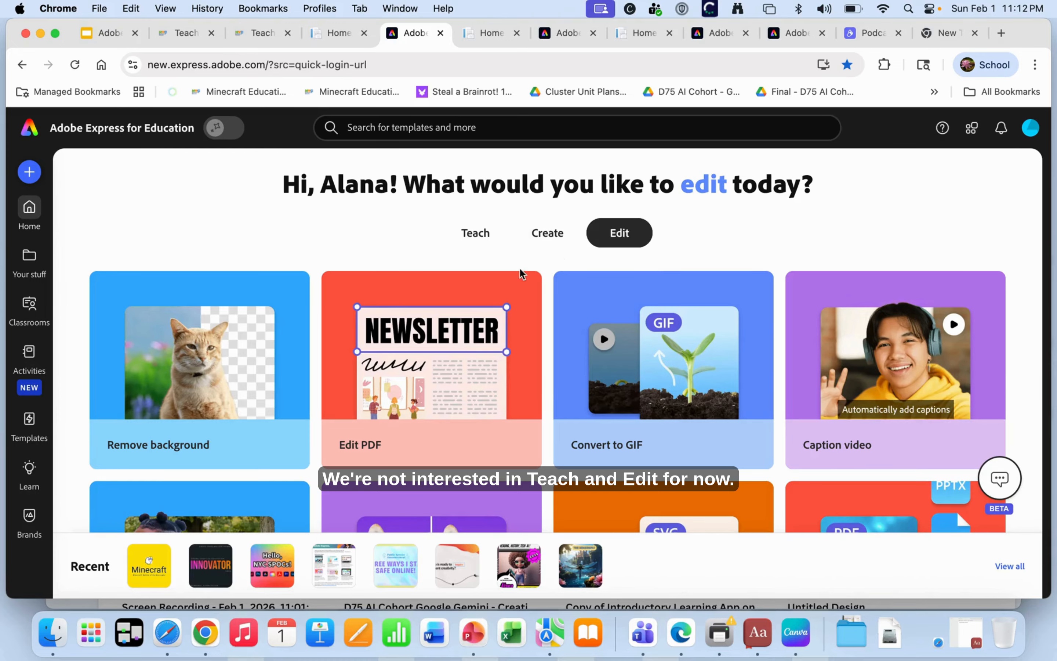
# Switch the home page to the Create category and open the "Create a podcast" option
pyautogui.click(545, 232)
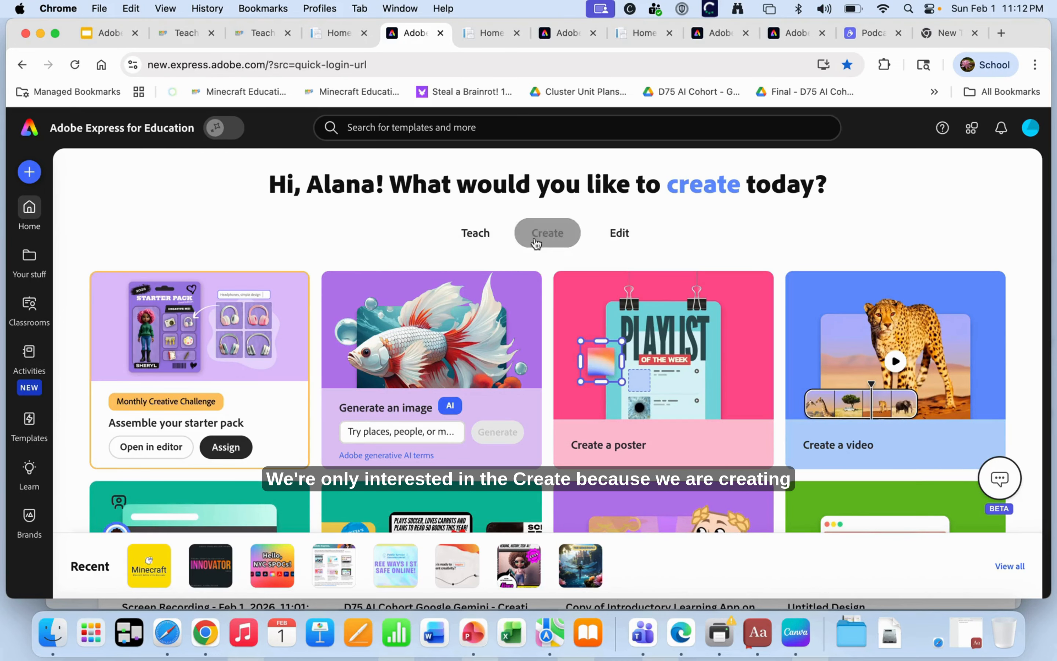
pyautogui.scroll(-3, 490, 284)
pyautogui.scroll(-5, 441, 341)
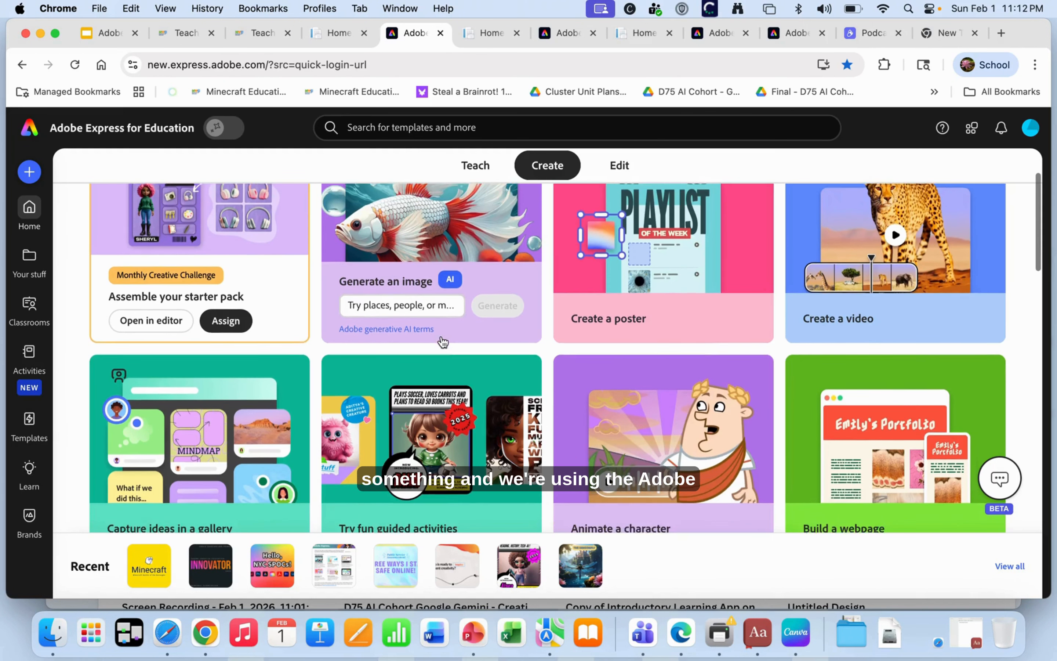
pyautogui.scroll(-1, 444, 342)
pyautogui.scroll(1, 443, 342)
pyautogui.scroll(-1, 443, 342)
pyautogui.scroll(1, 443, 342)
pyautogui.scroll(-1, 443, 342)
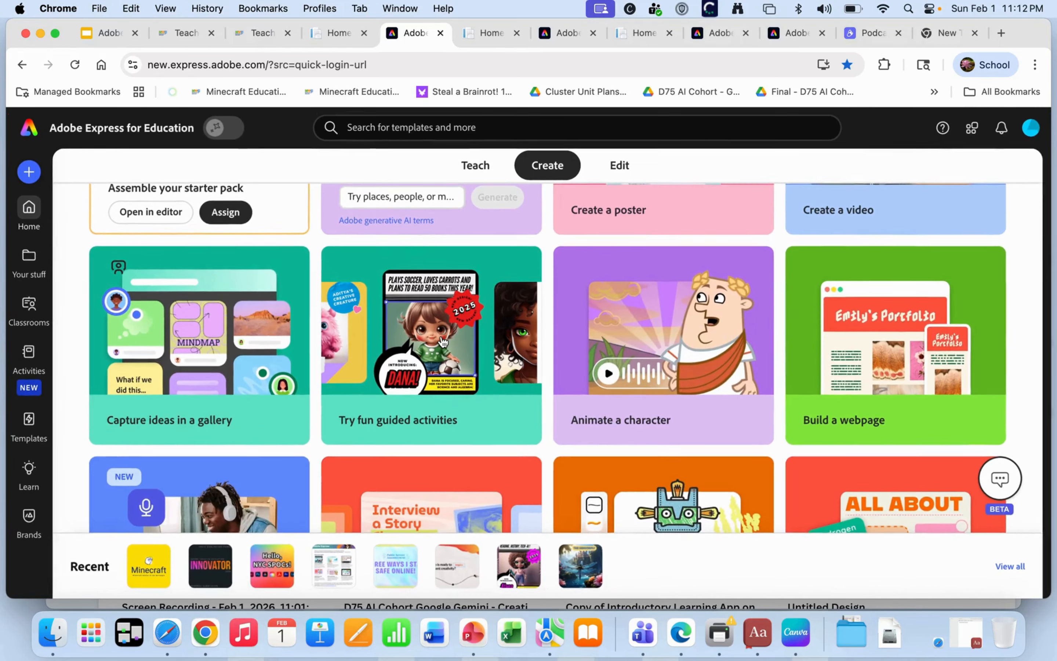
pyautogui.scroll(-5, 444, 342)
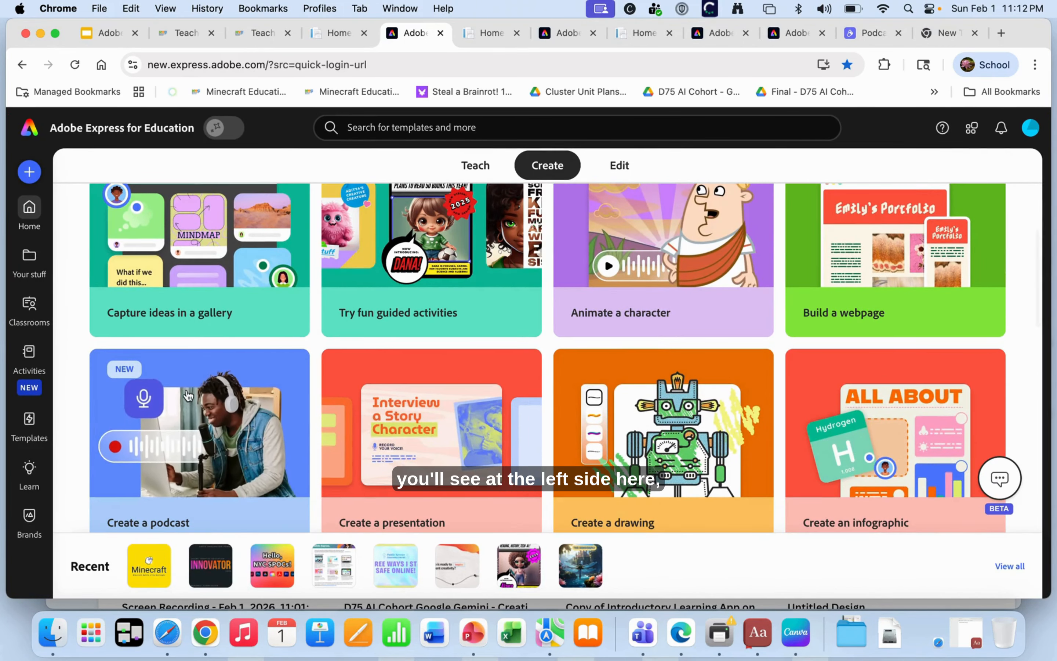
pyautogui.scroll(-3, 176, 340)
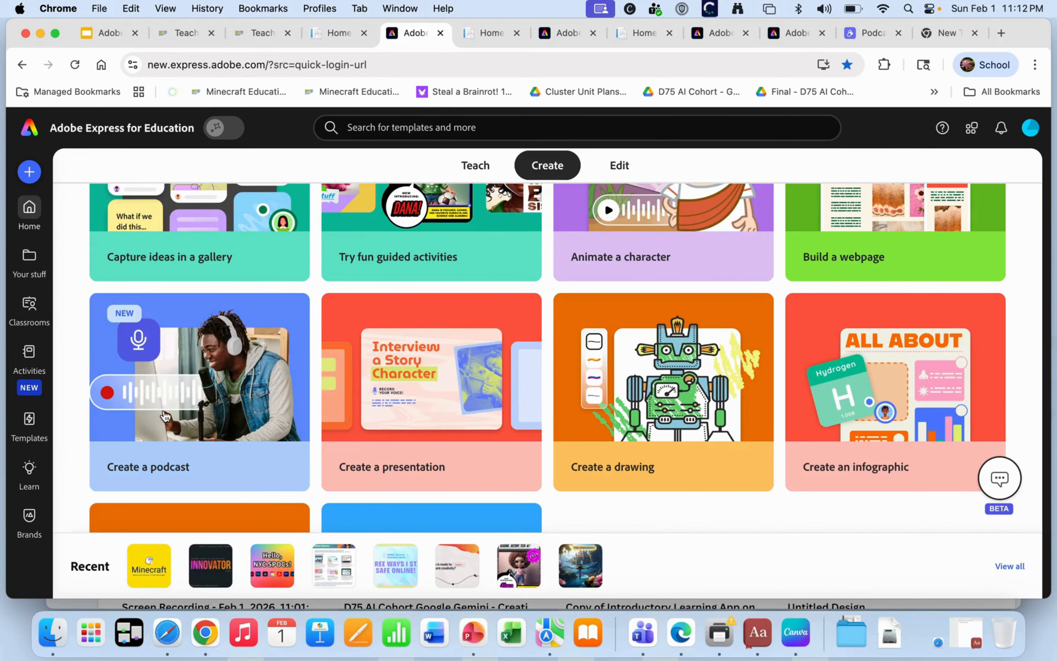
pyautogui.click(177, 397)
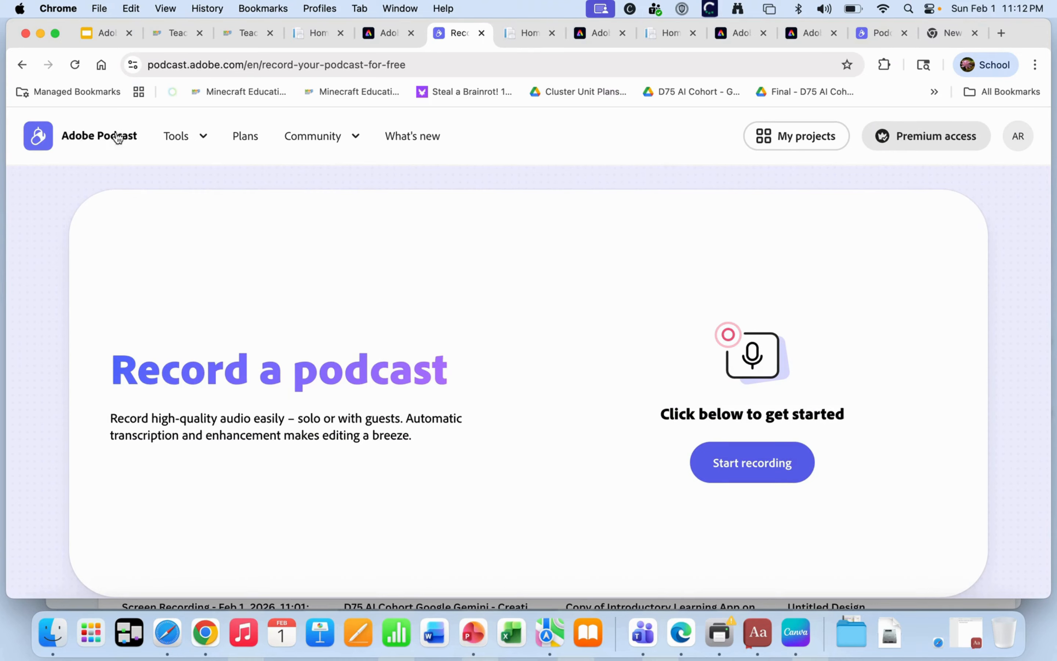
# Open Adobe Podcast's Mic Check tool and start the free microphone check
pyautogui.click(187, 137)
pyautogui.moveTo(197, 143)
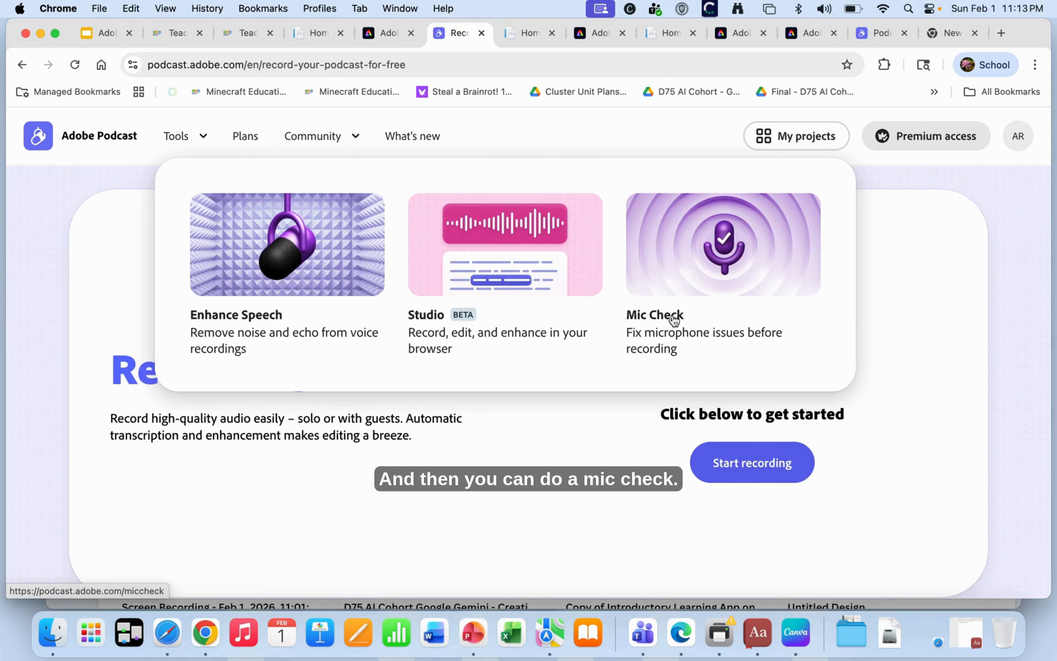
pyautogui.click(690, 274)
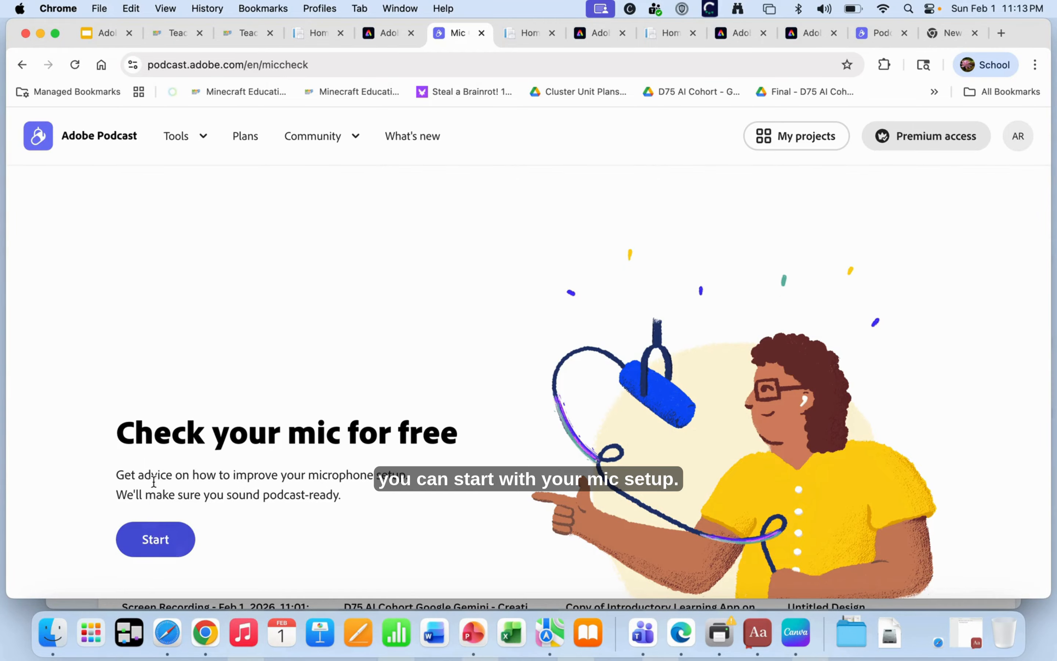
pyautogui.click(139, 541)
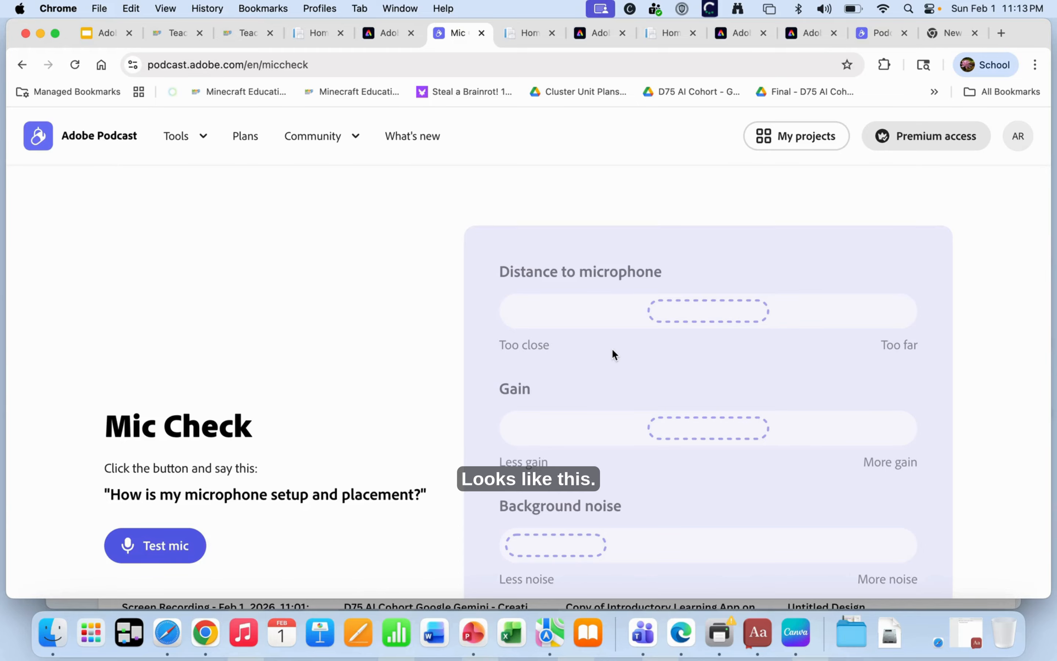
# Record and stop a microphone test, and review the feedback on distance, gain, background noise and echo
pyautogui.scroll(-2, 614, 353)
pyautogui.scroll(-2, 613, 354)
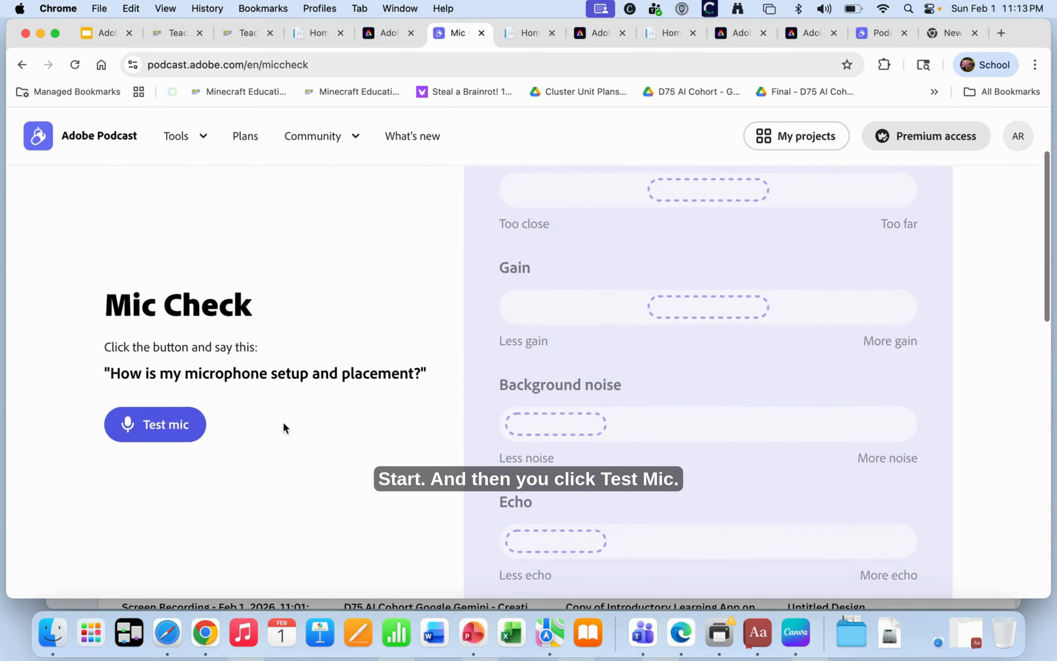
pyautogui.click(153, 433)
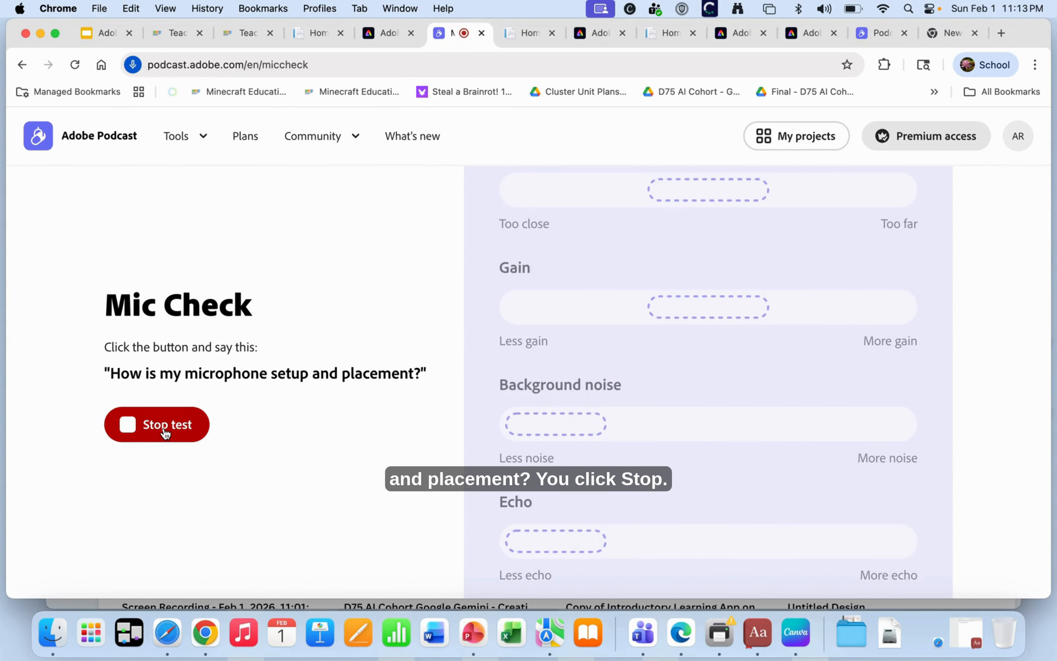
pyautogui.click(165, 433)
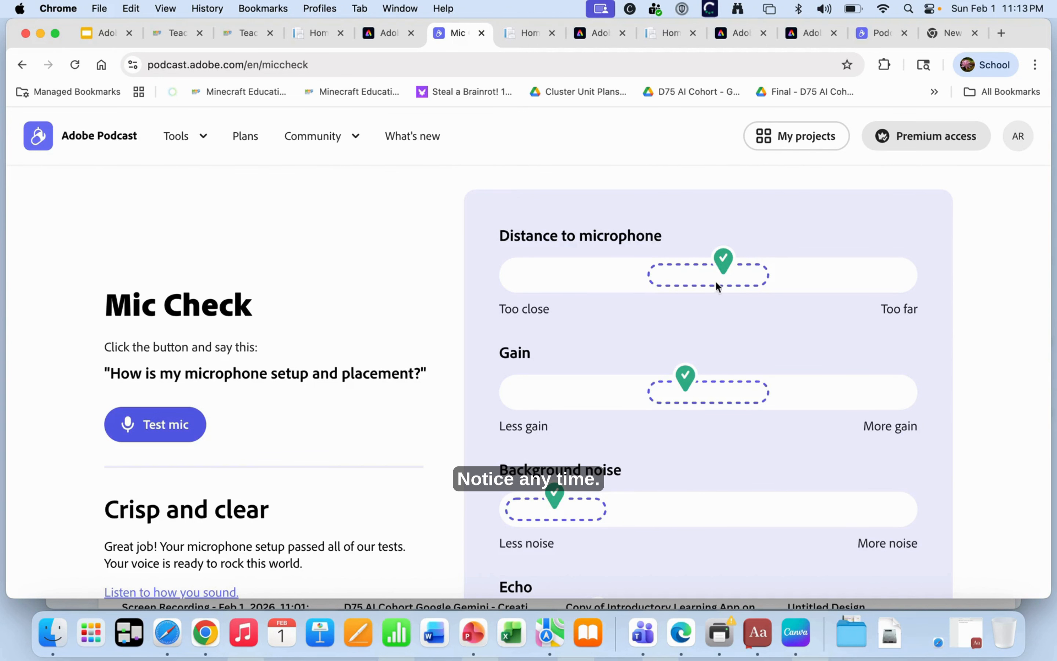
pyautogui.scroll(-5, 683, 388)
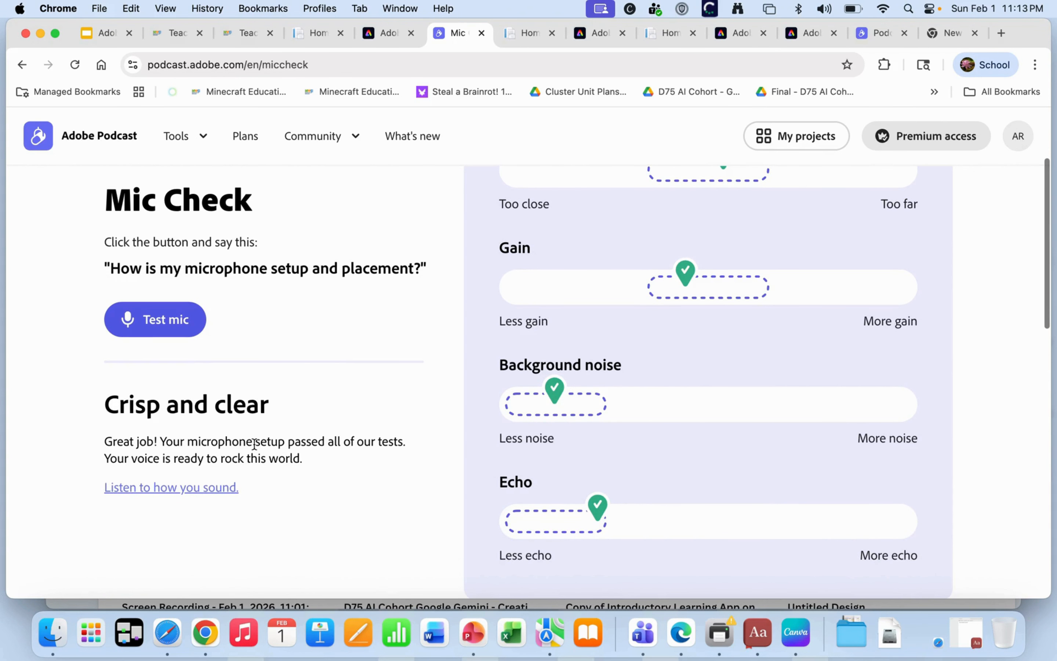
pyautogui.scroll(3, 169, 418)
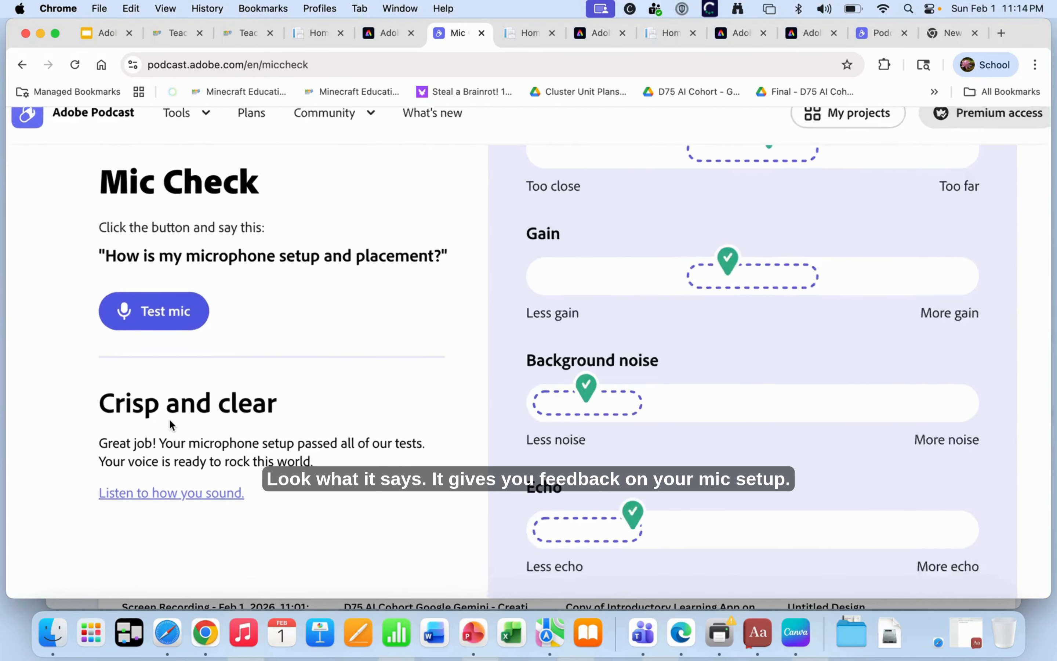
pyautogui.hscroll(-2, 125, 454)
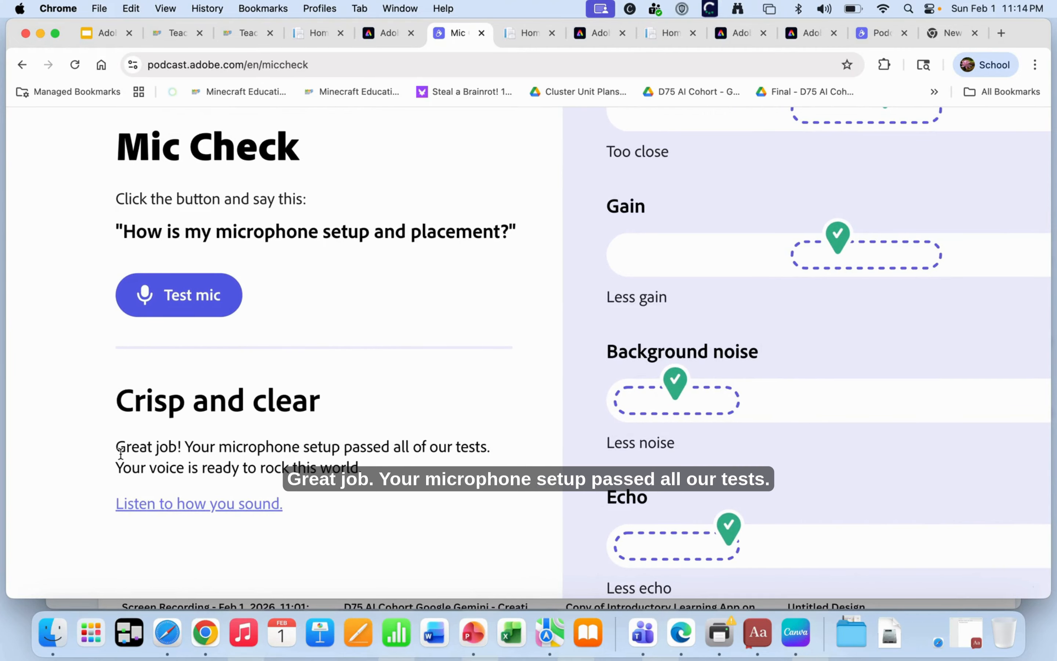
pyautogui.hscroll(1, 402, 474)
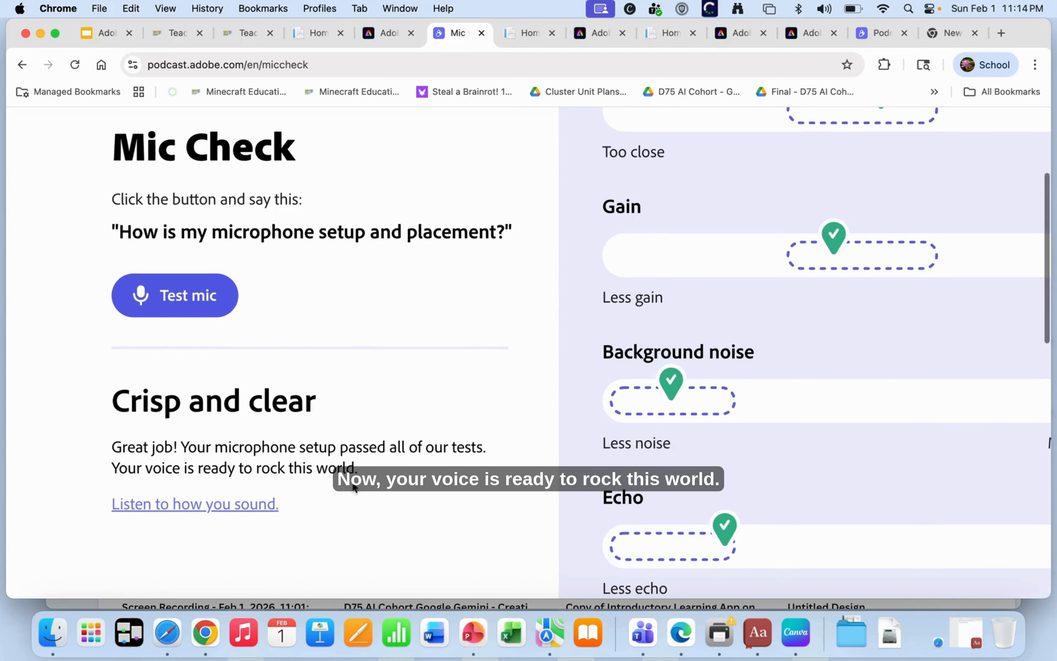
# Finish reviewing the Mic Check results and open Adobe Podcast's Studio tool
pyautogui.scroll(2, 314, 393)
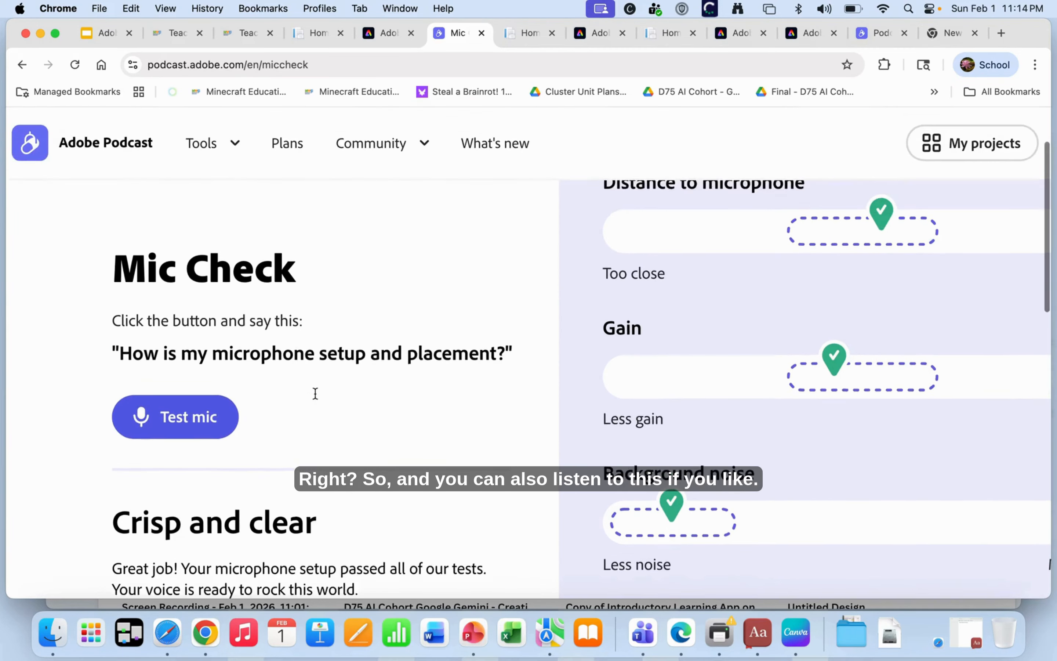
pyautogui.scroll(-3, 313, 392)
pyautogui.scroll(5, 288, 319)
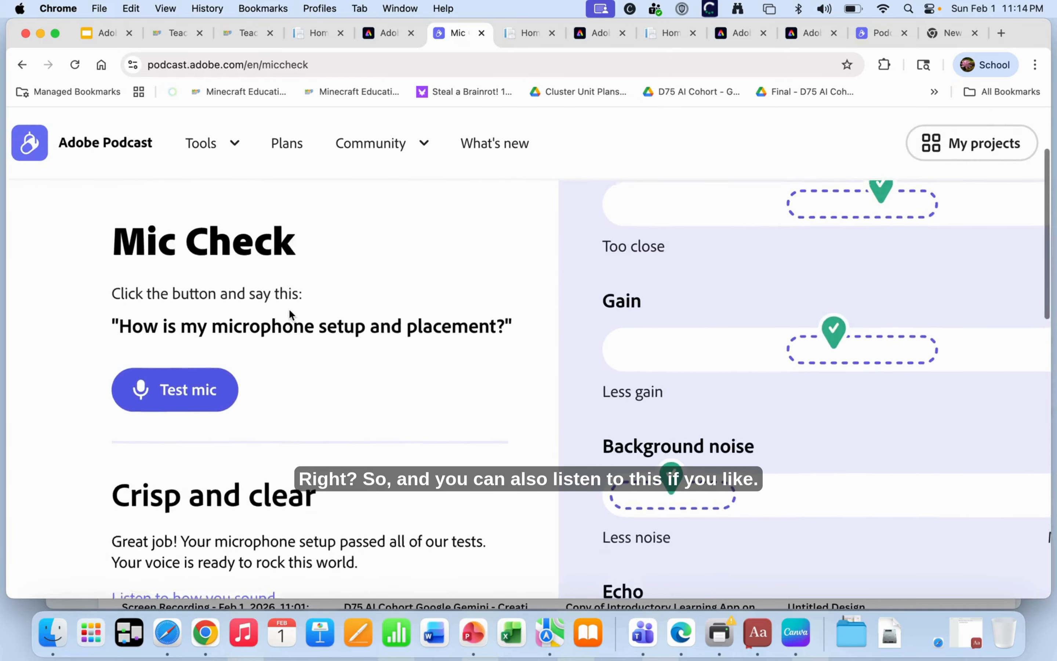
pyautogui.press('super+minus')
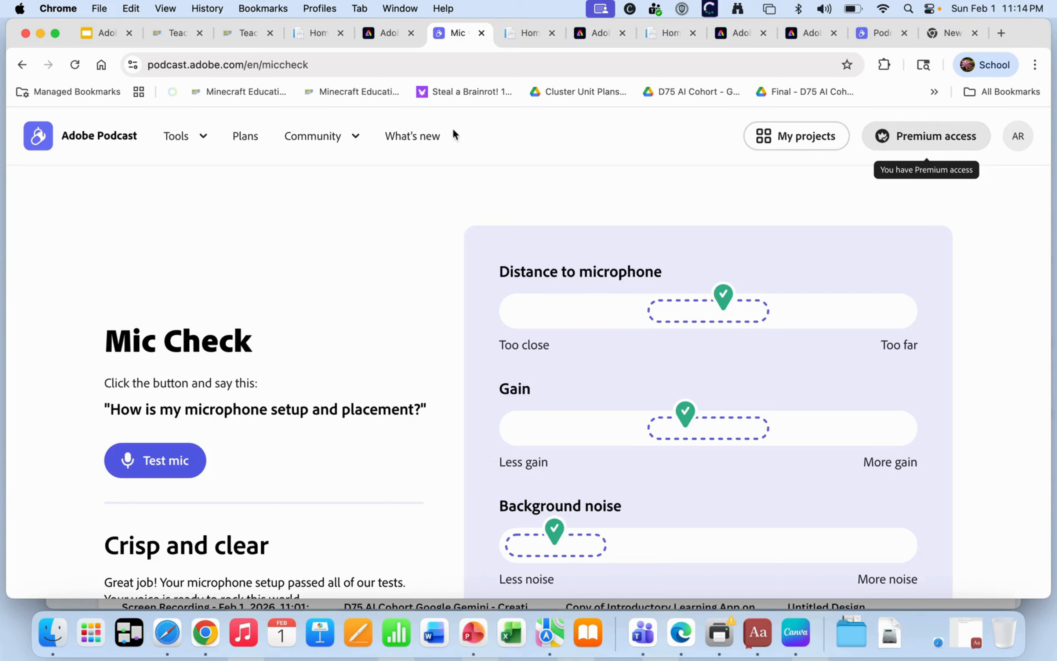
pyautogui.click(178, 141)
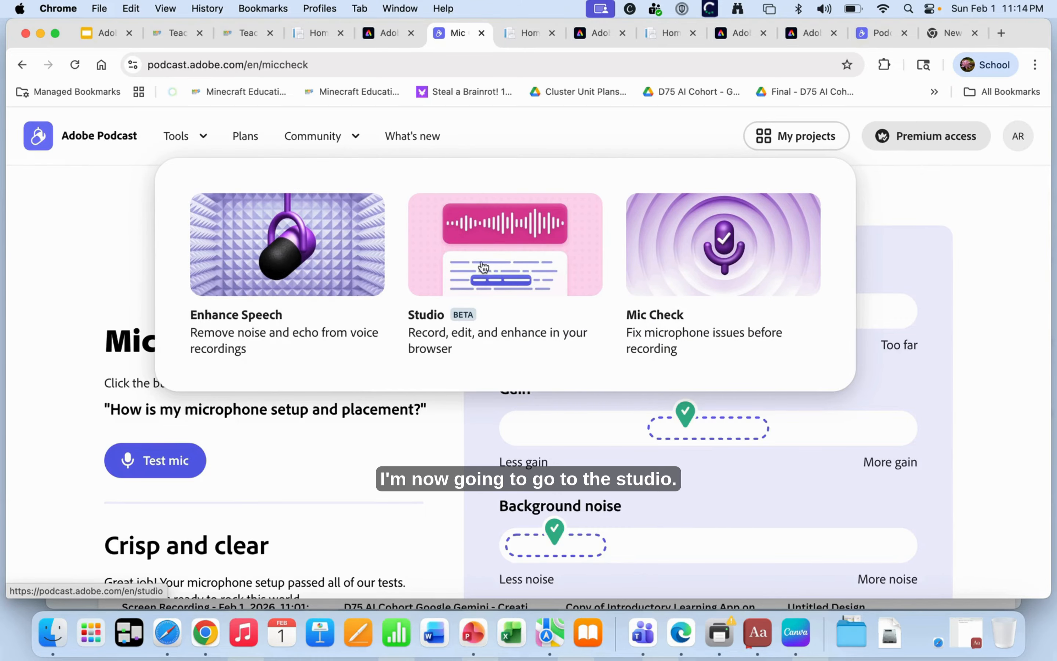
pyautogui.click(470, 257)
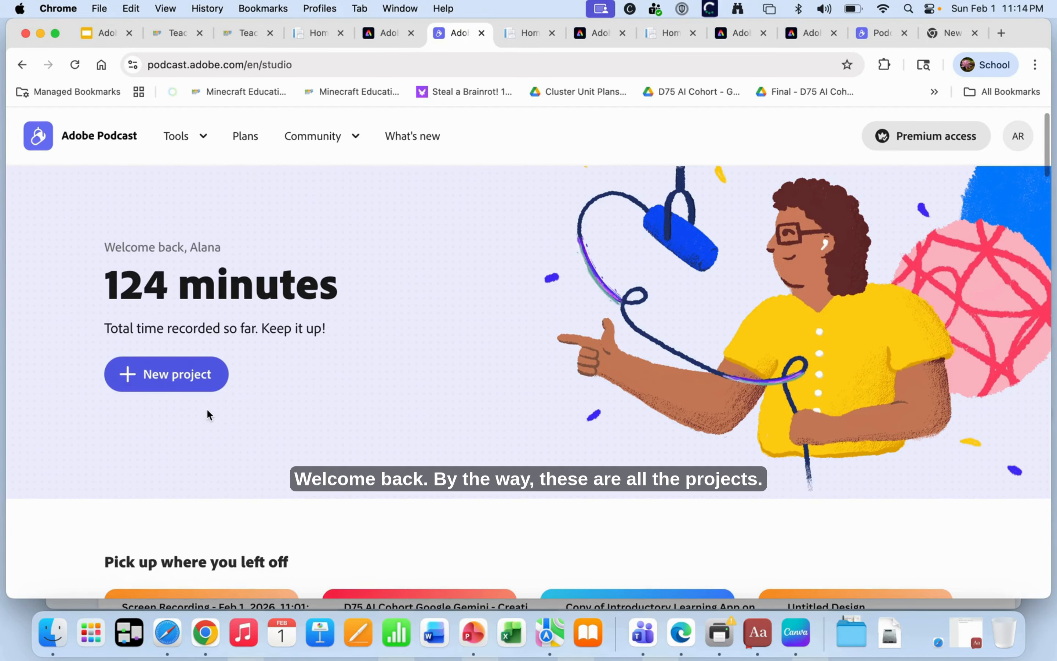
# Create a new Studio project and view its options for adding audio or video
pyautogui.scroll(-5, 207, 408)
pyautogui.scroll(3, 358, 462)
pyautogui.scroll(-3, 361, 462)
pyautogui.scroll(3, 361, 462)
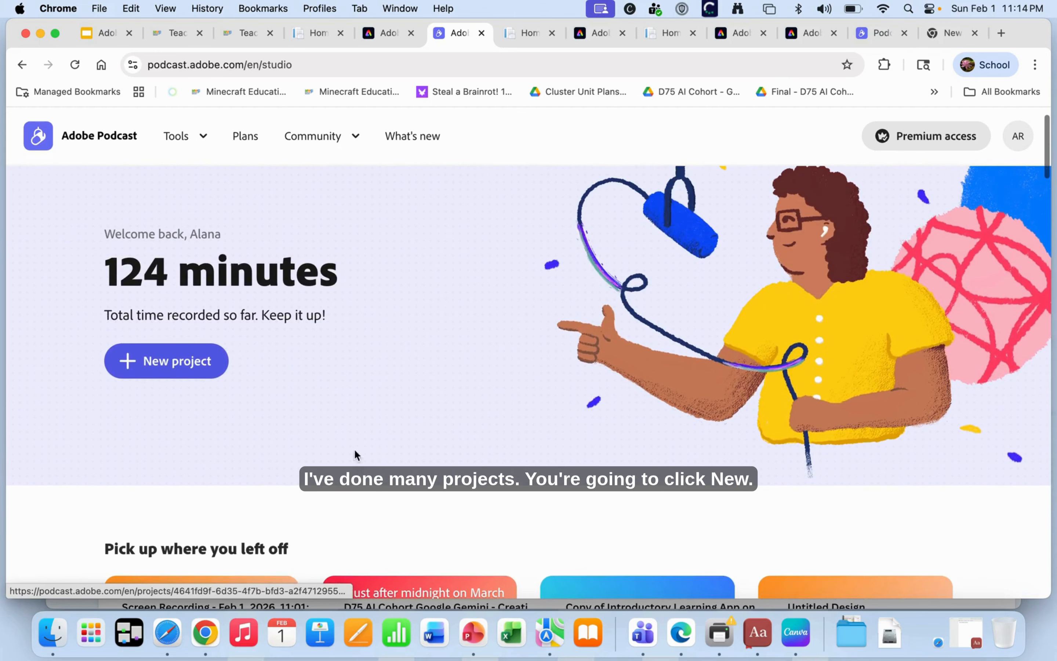
pyautogui.click(166, 363)
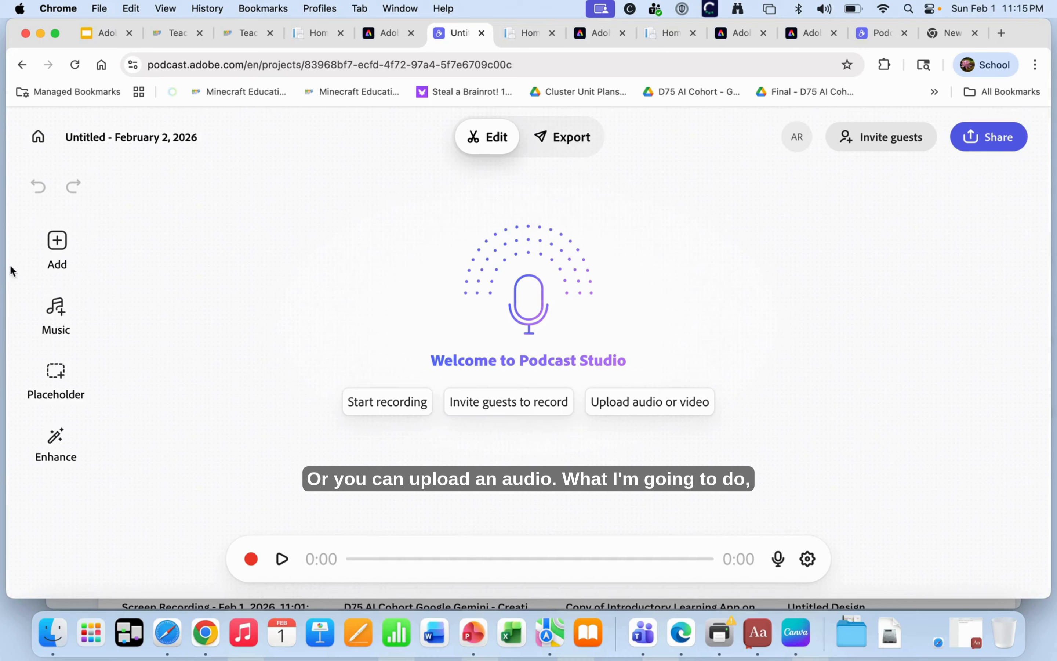
pyautogui.click(57, 249)
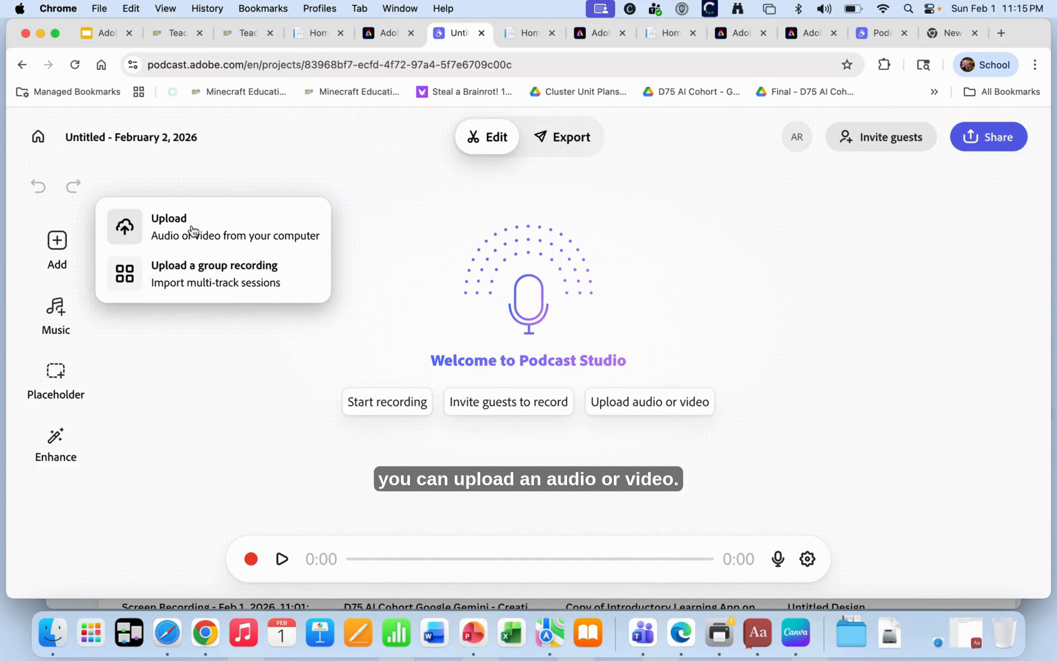
pyautogui.click(277, 421)
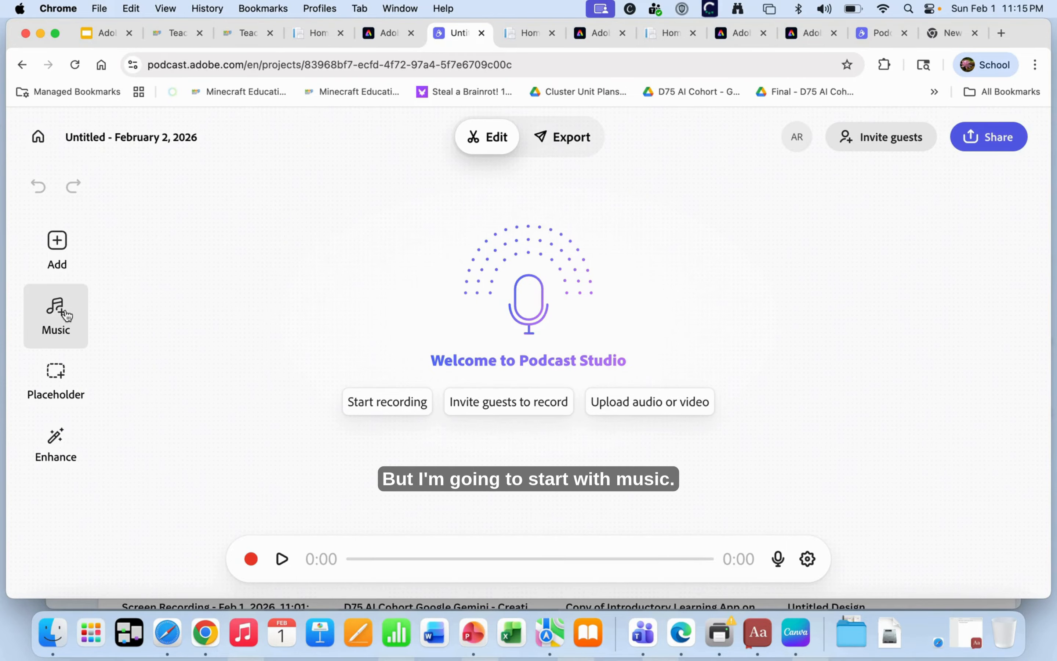
# Browse the project's music library and open the Blacklight theme
pyautogui.click(55, 316)
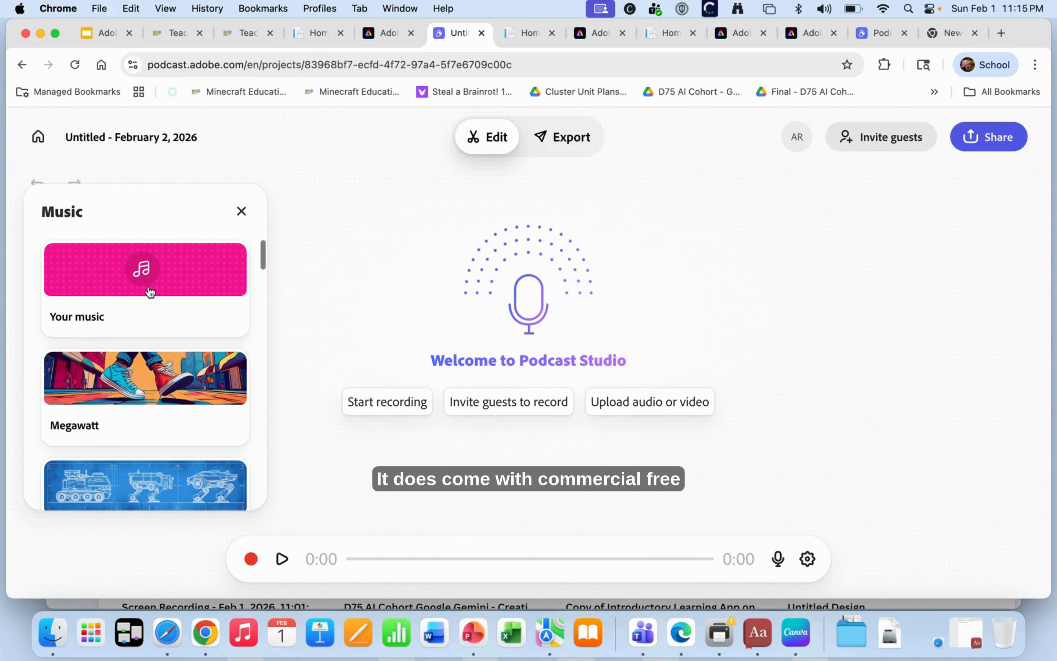
pyautogui.scroll(-3, 144, 306)
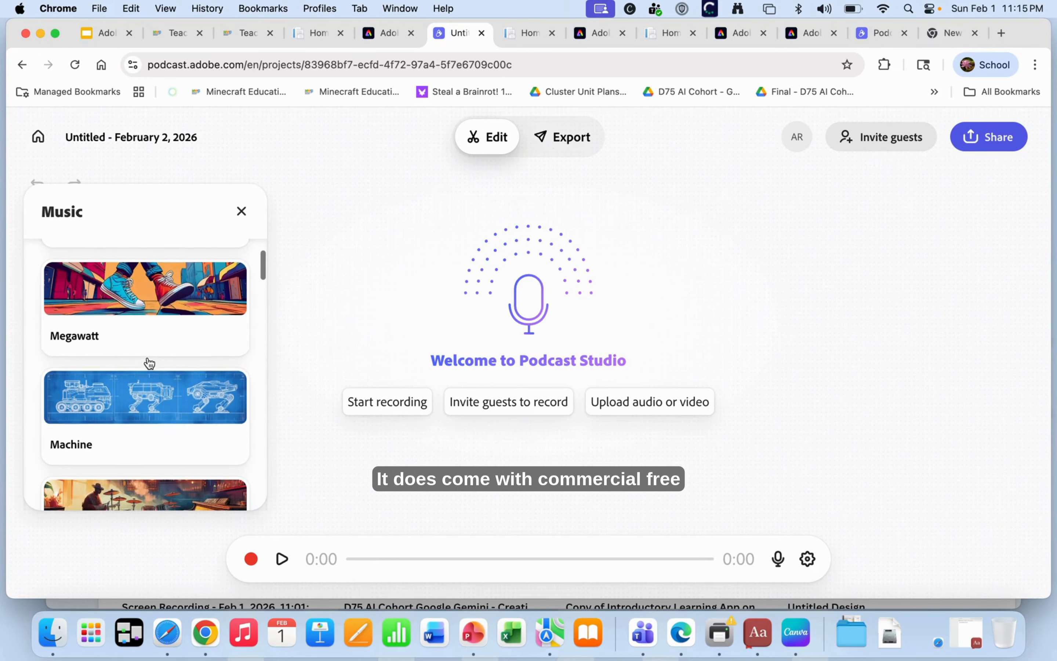
pyautogui.scroll(-2, 116, 389)
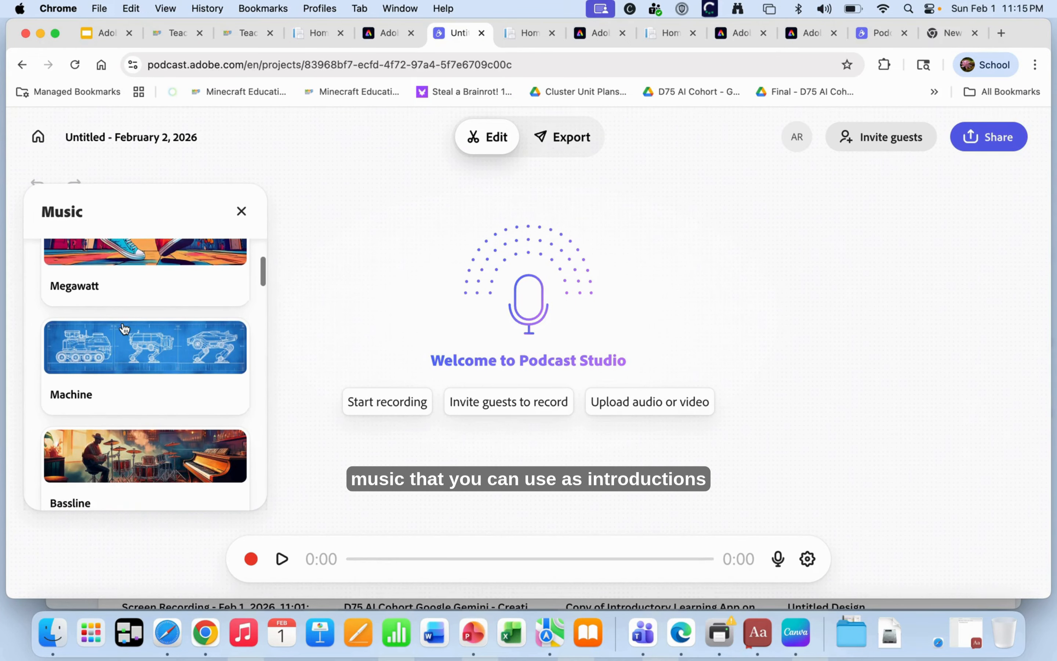
pyautogui.scroll(-1, 129, 252)
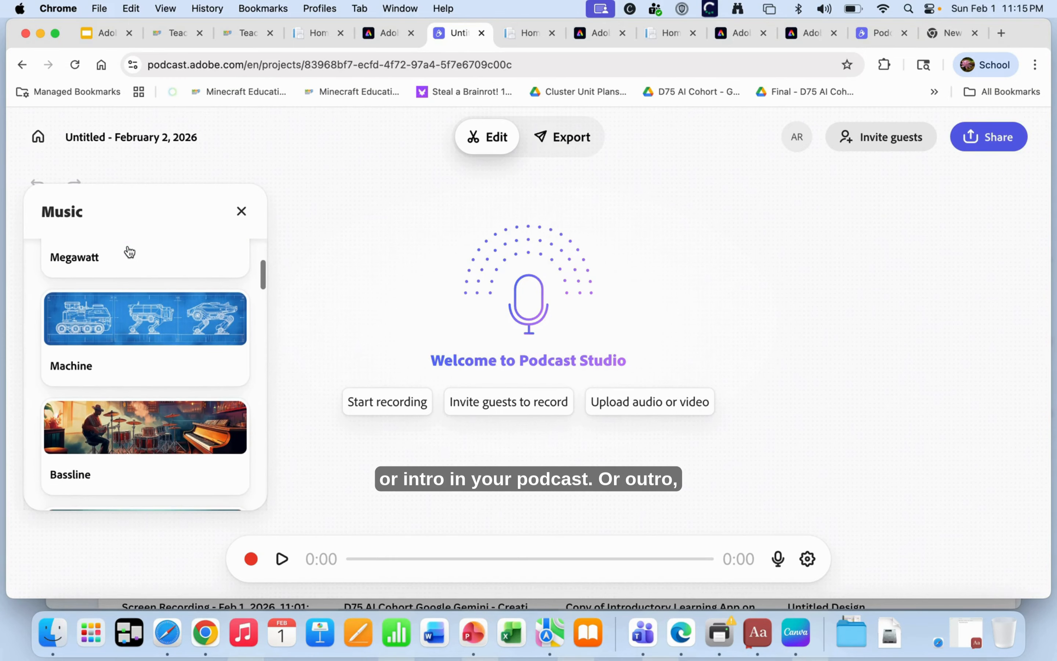
pyautogui.scroll(-4, 131, 363)
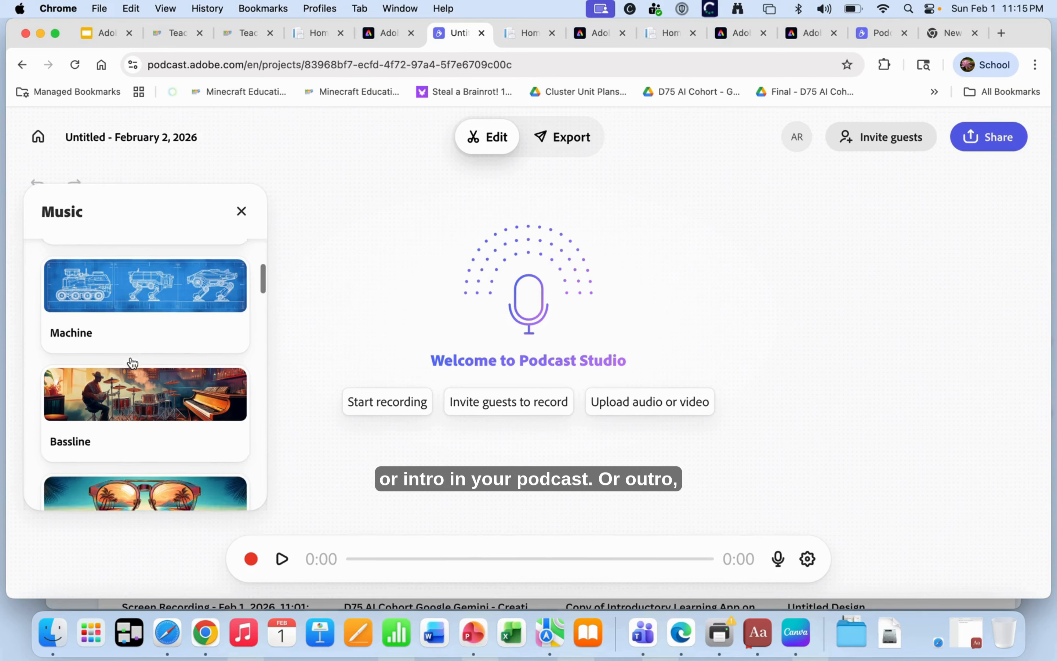
pyautogui.scroll(-6, 132, 363)
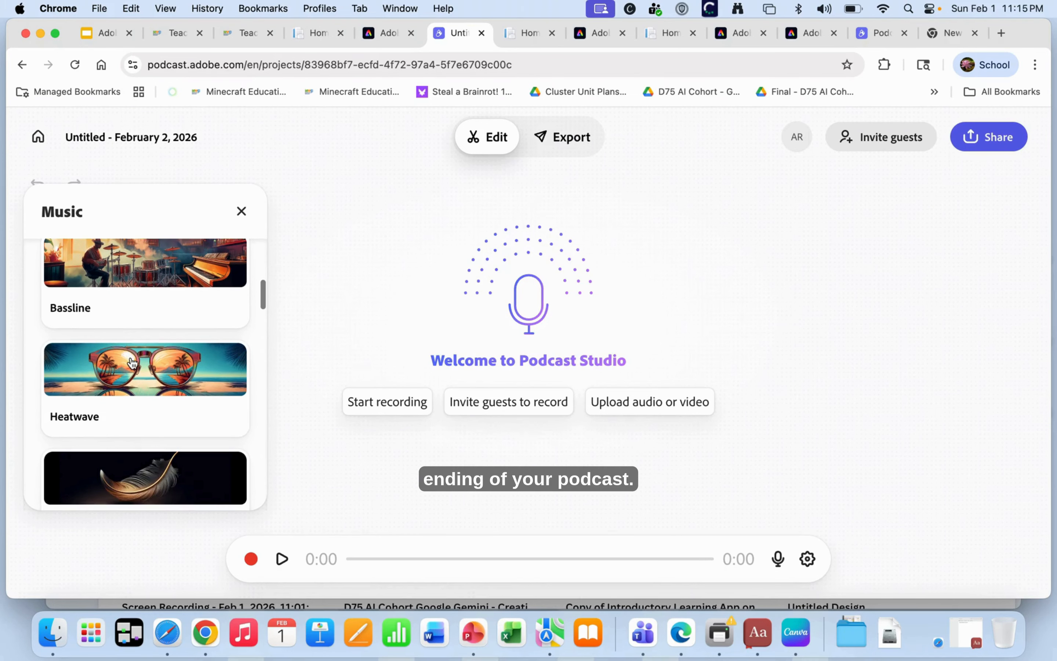
pyautogui.scroll(-6, 131, 361)
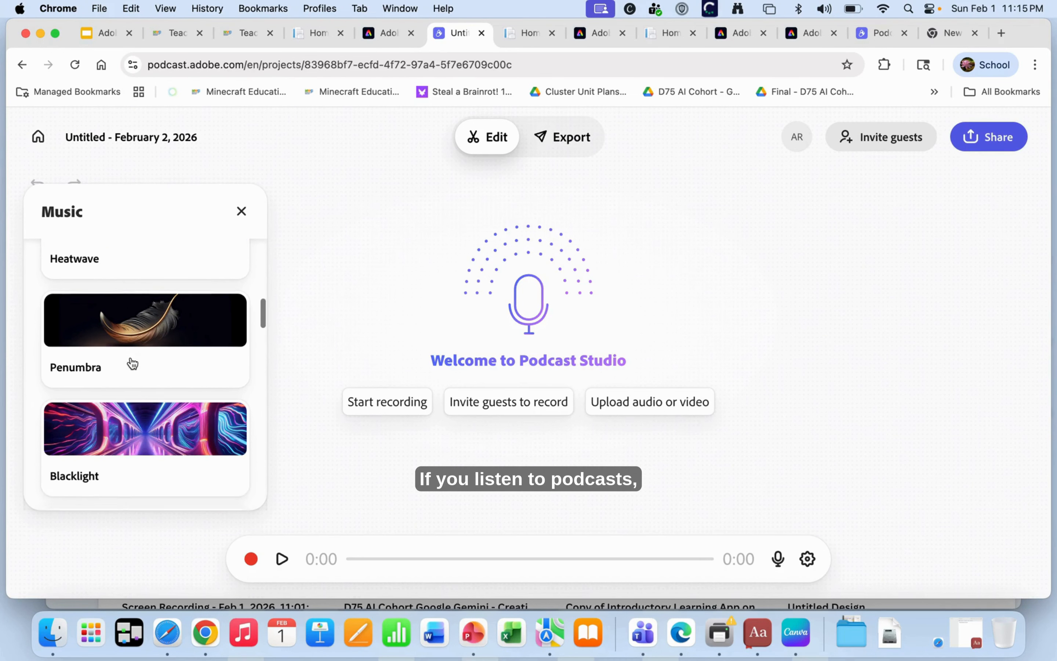
pyautogui.scroll(-4, 132, 363)
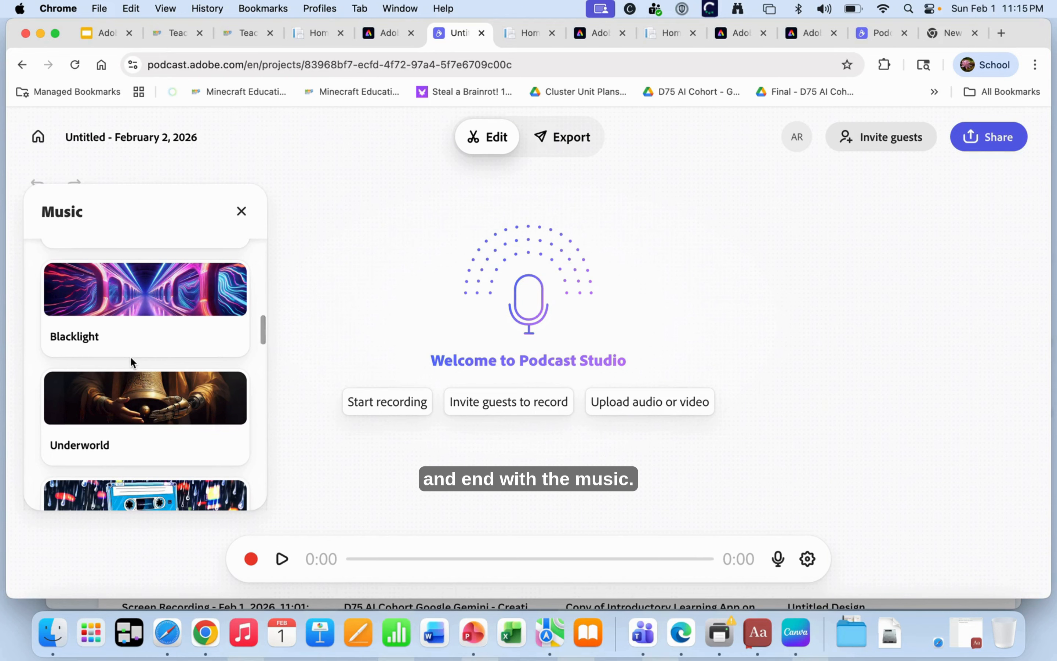
pyautogui.scroll(1, 131, 359)
pyautogui.scroll(-1, 131, 358)
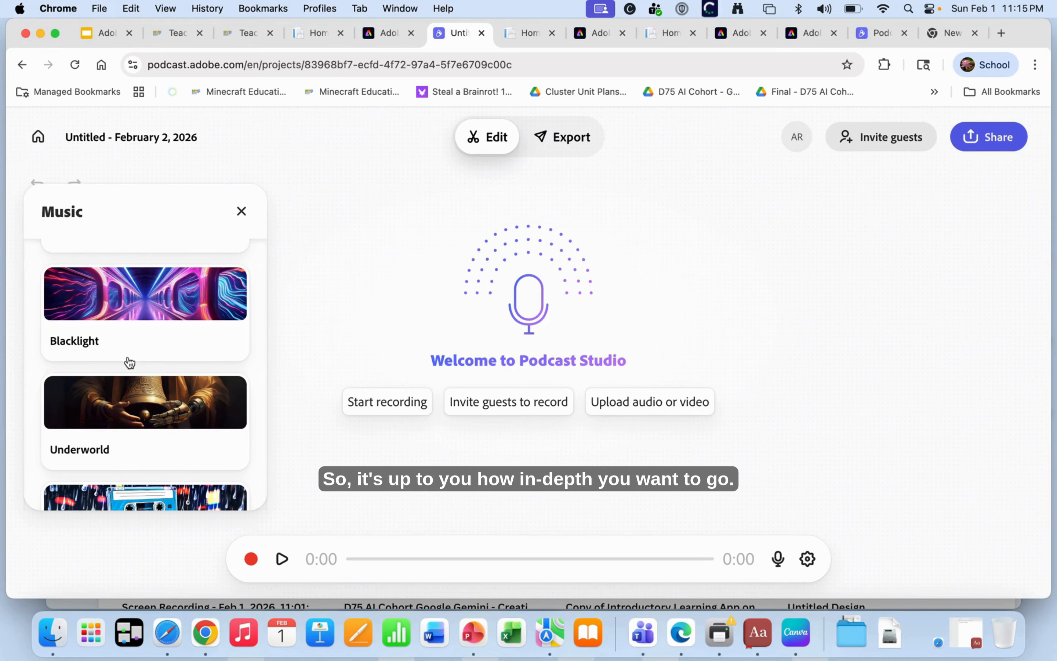
pyautogui.scroll(3, 85, 340)
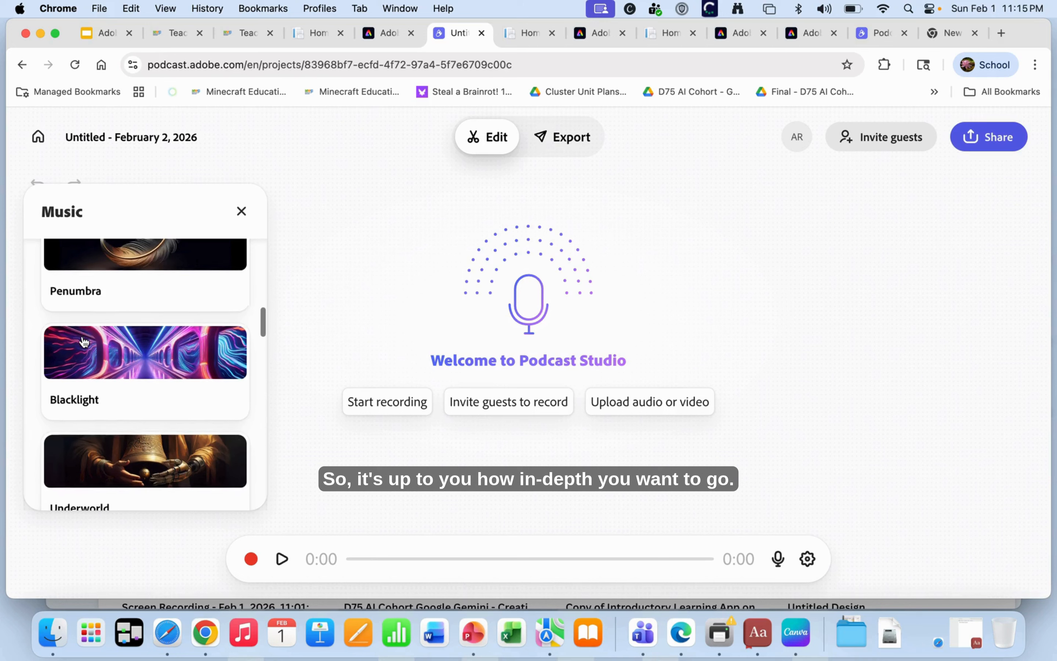
pyautogui.scroll(-2, 85, 341)
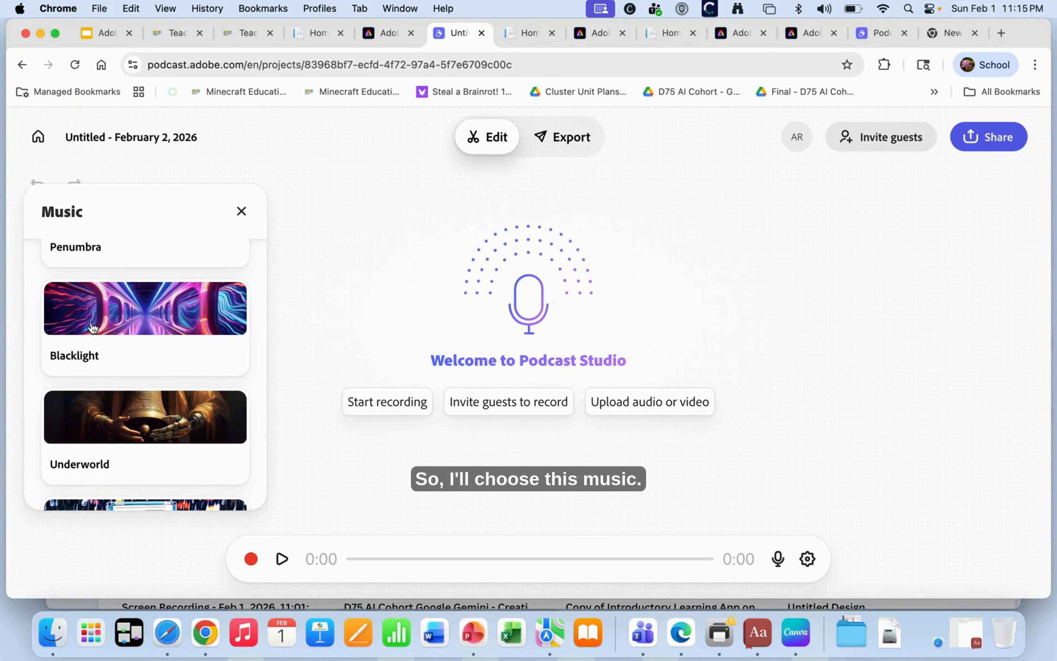
pyautogui.click(92, 328)
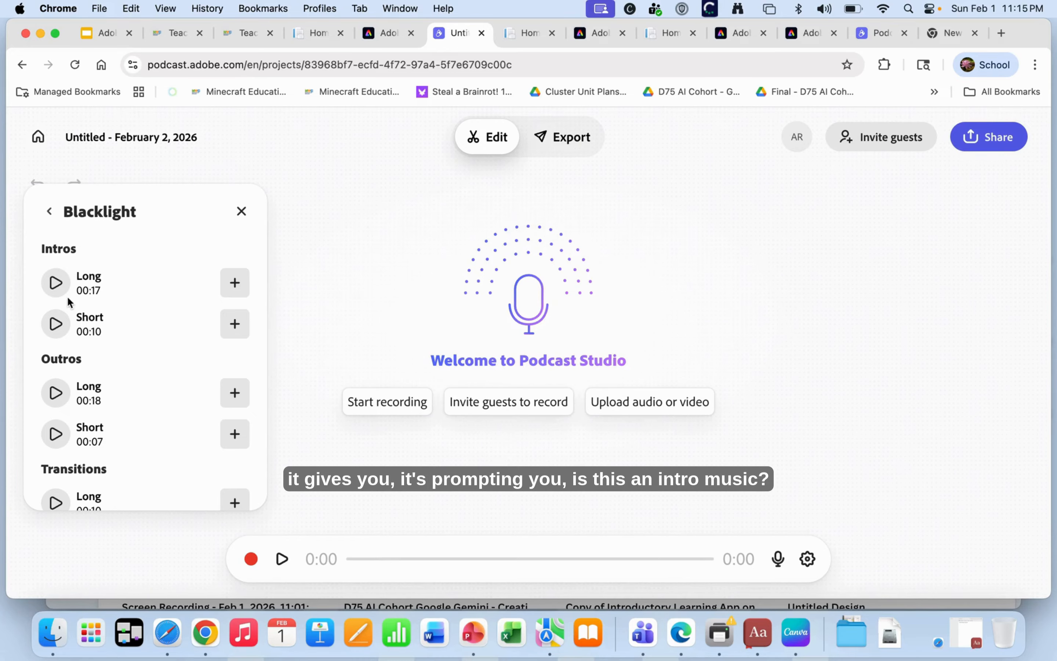
# Preview Blacklight's short intro and add it to the project
pyautogui.scroll(-1, 65, 284)
pyautogui.scroll(1, 65, 284)
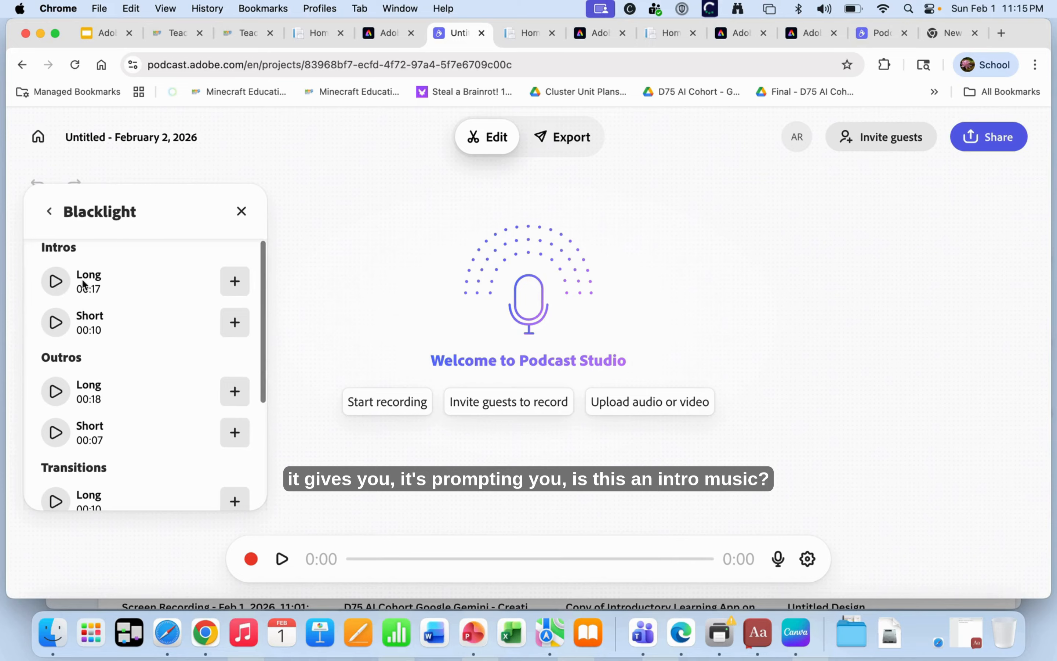
pyautogui.click(55, 322)
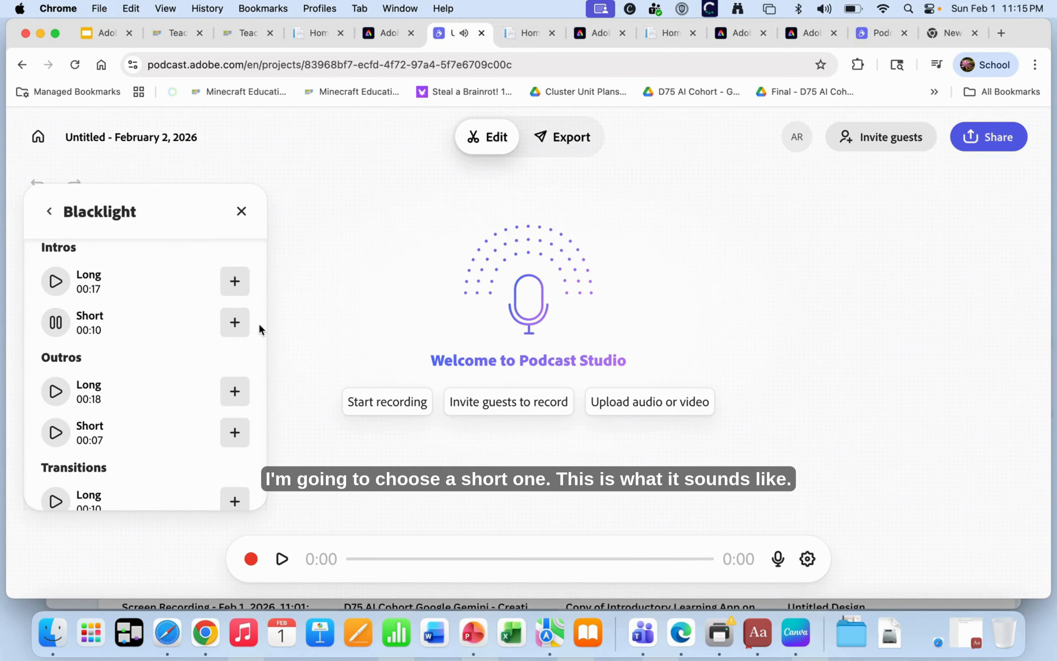
pyautogui.click(235, 323)
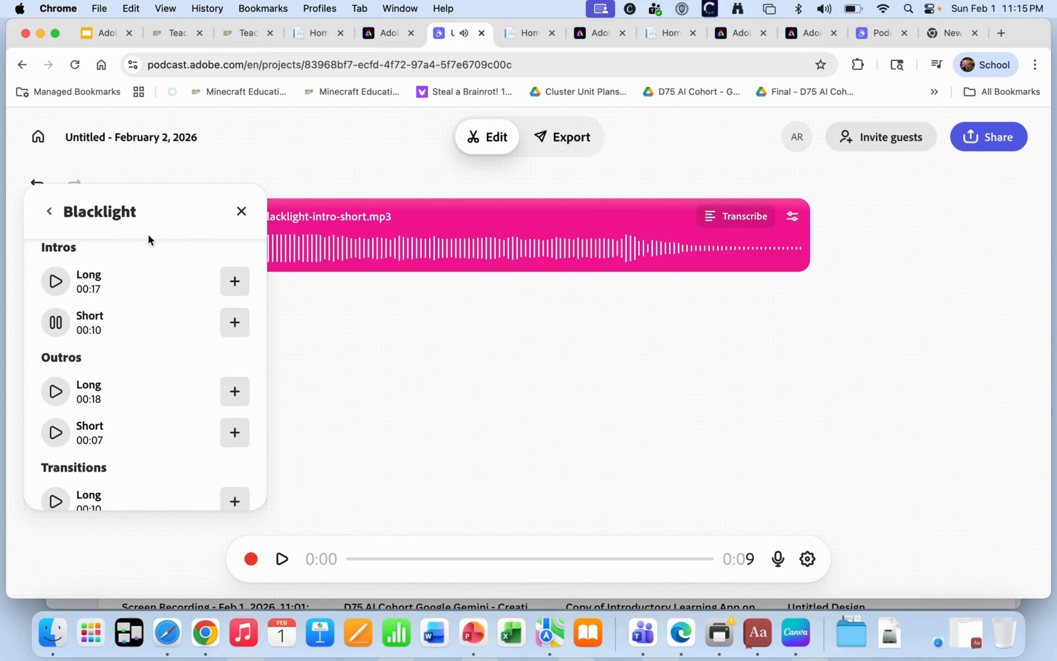
# Review Blacklight's outros, transitions and backgrounds, and close the music library
pyautogui.scroll(-1, 135, 385)
pyautogui.scroll(-5, 102, 408)
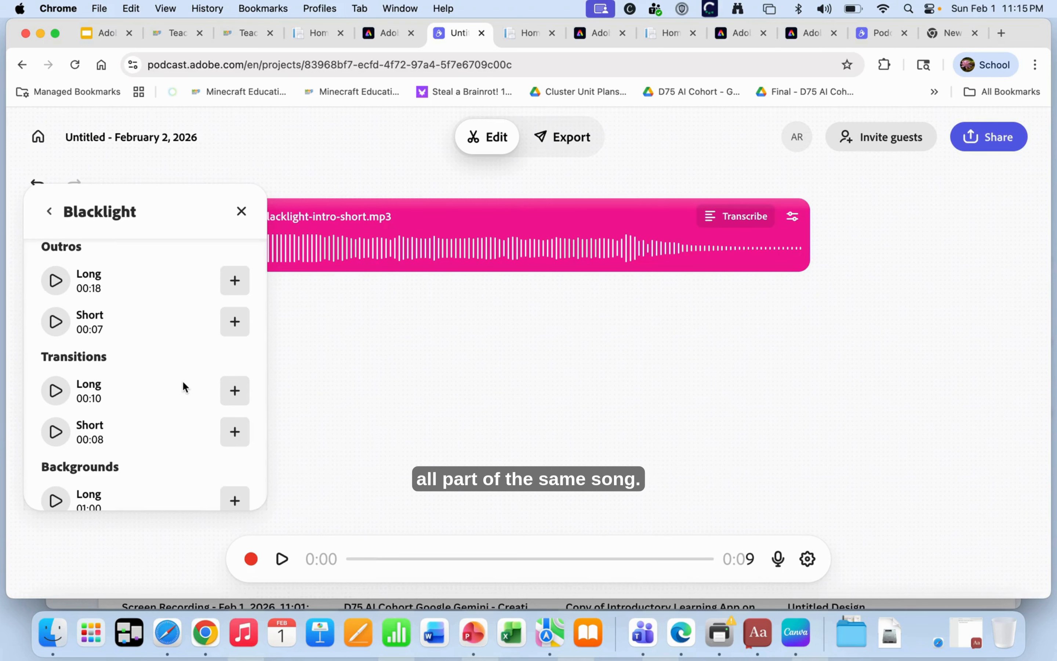
pyautogui.scroll(-3, 183, 385)
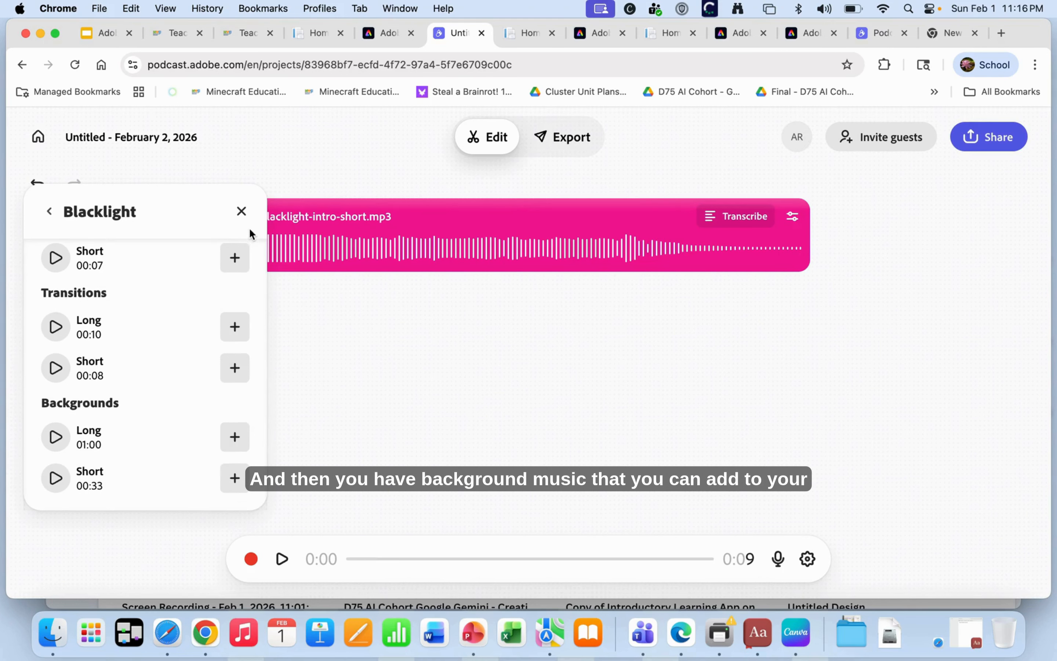
pyautogui.click(242, 211)
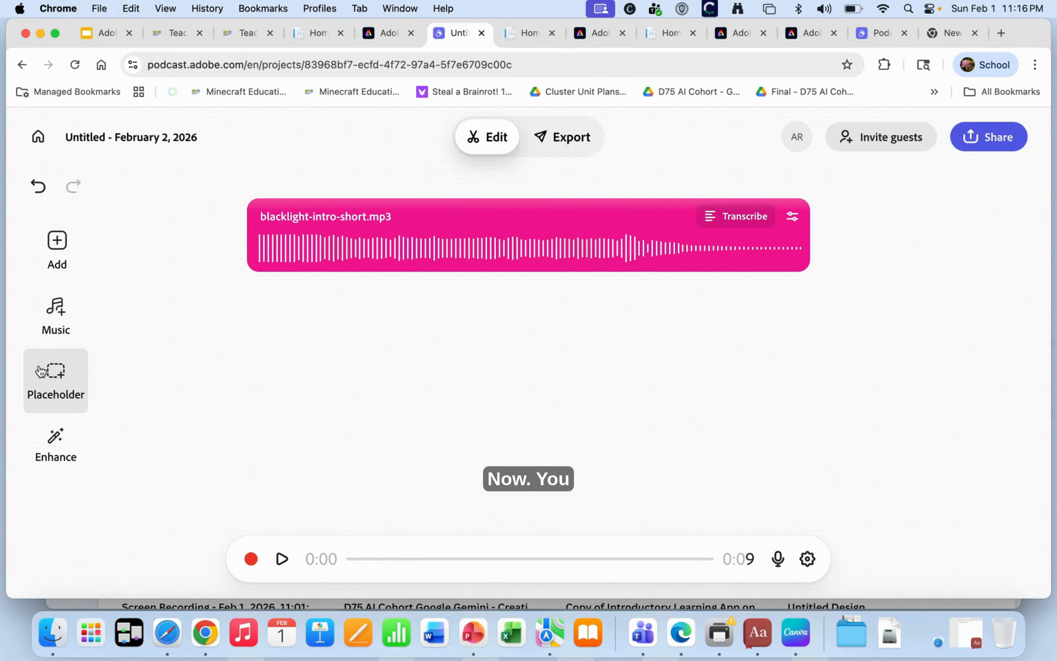
# Add a placeholder above the Blacklight intro clip and move the clip into it
pyautogui.click(57, 371)
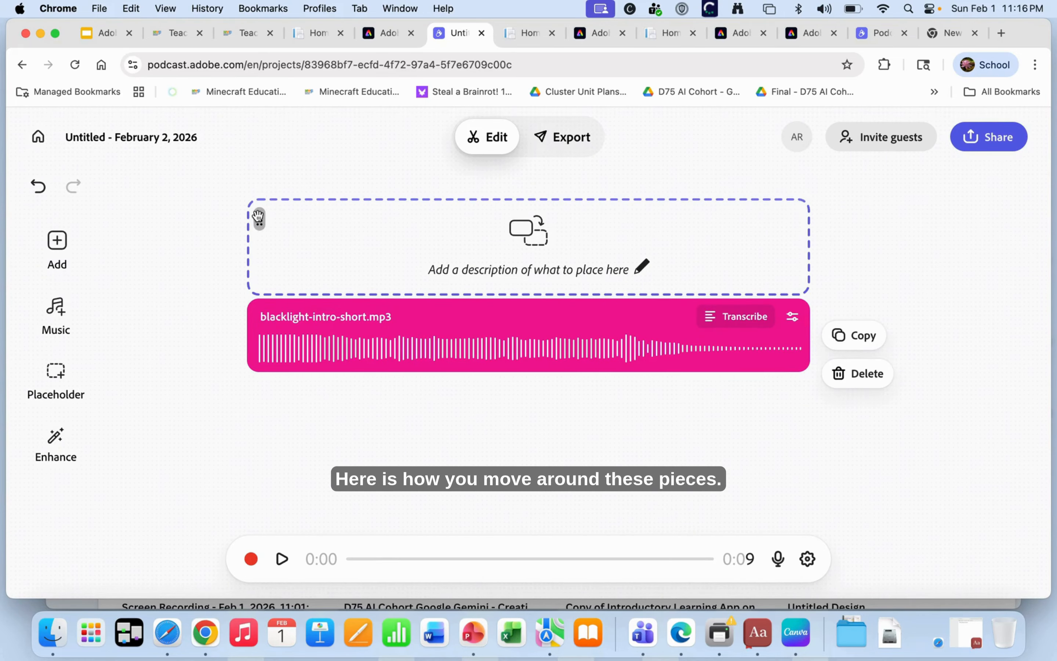
pyautogui.click(279, 443)
pyautogui.moveTo(259, 308)
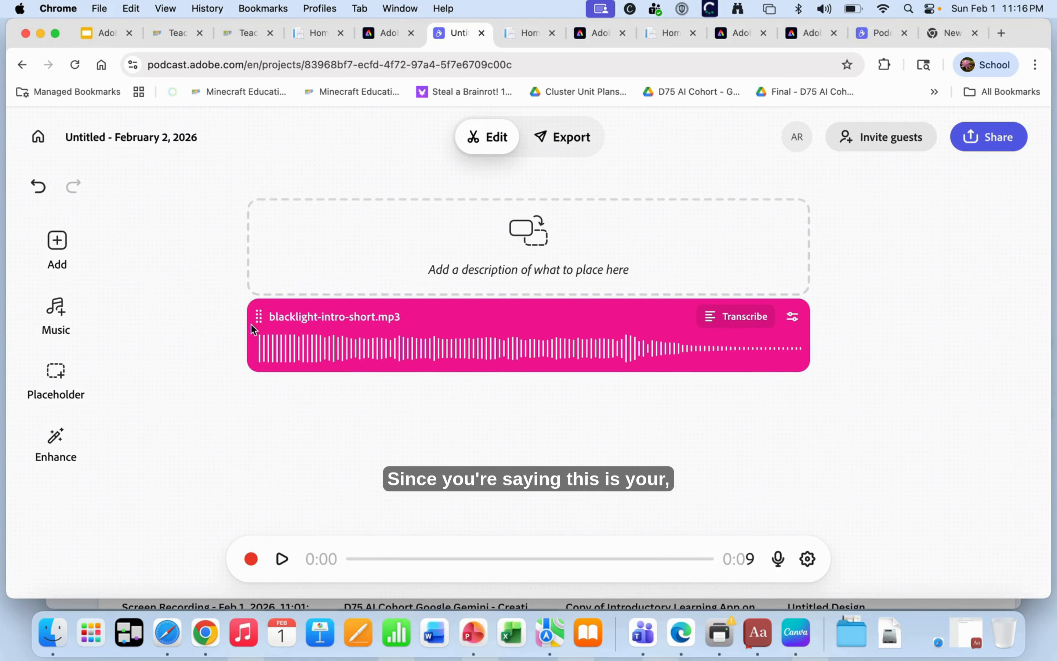
pyautogui.moveTo(258, 319); pyautogui.dragTo(278, 241)
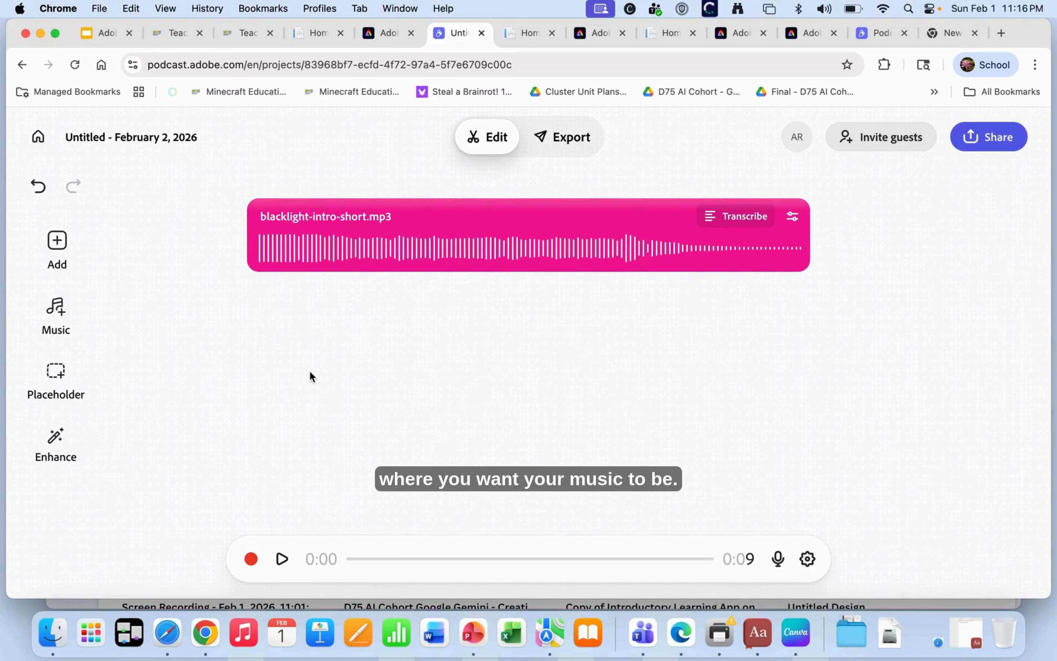
# Add a placeholder above the Blacklight intro clip and describe it as "Intro sentence"
pyautogui.click(55, 380)
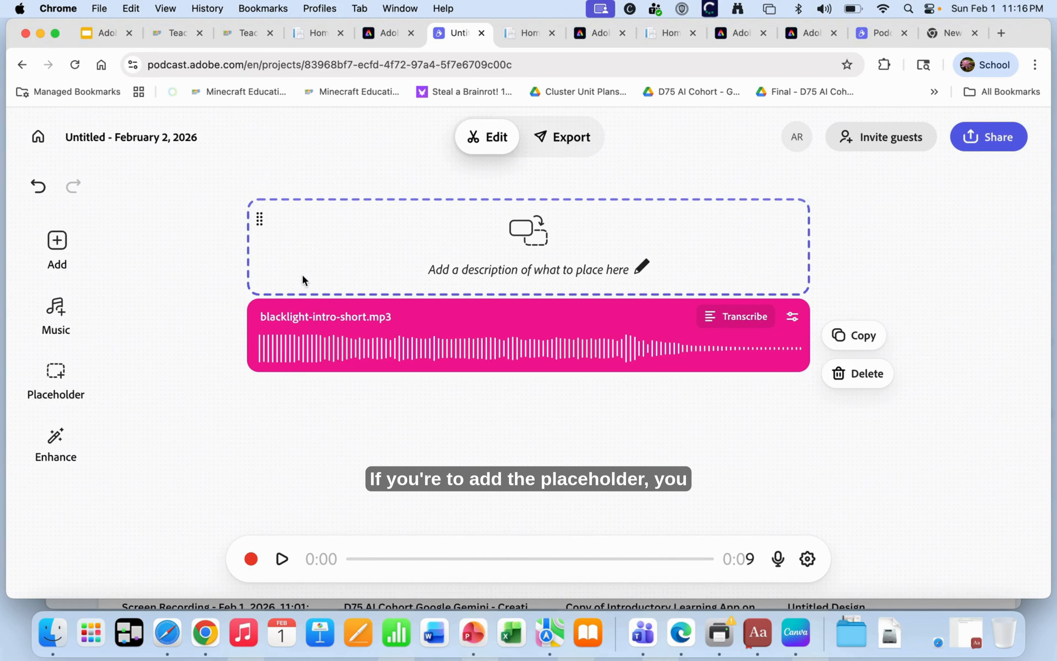
pyautogui.click(324, 479)
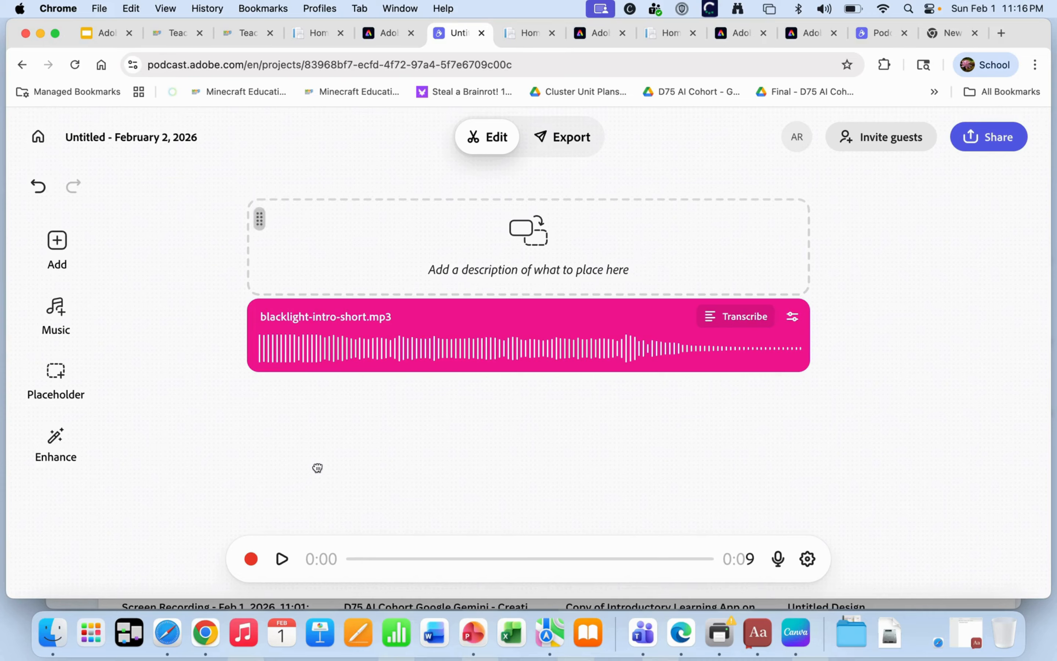
pyautogui.click(260, 214)
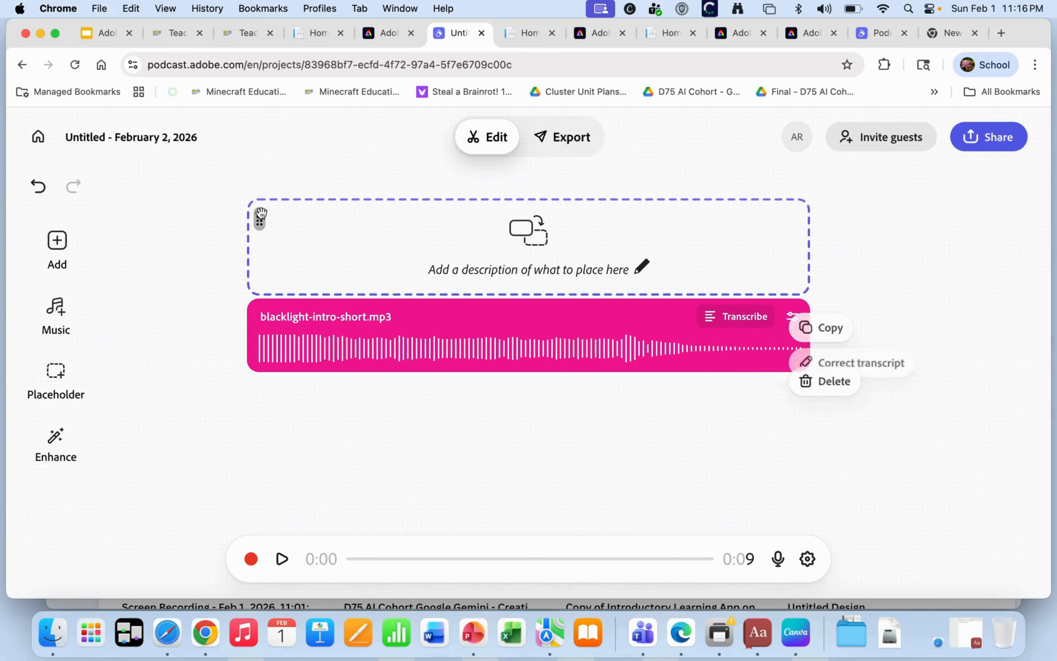
pyautogui.click(516, 269)
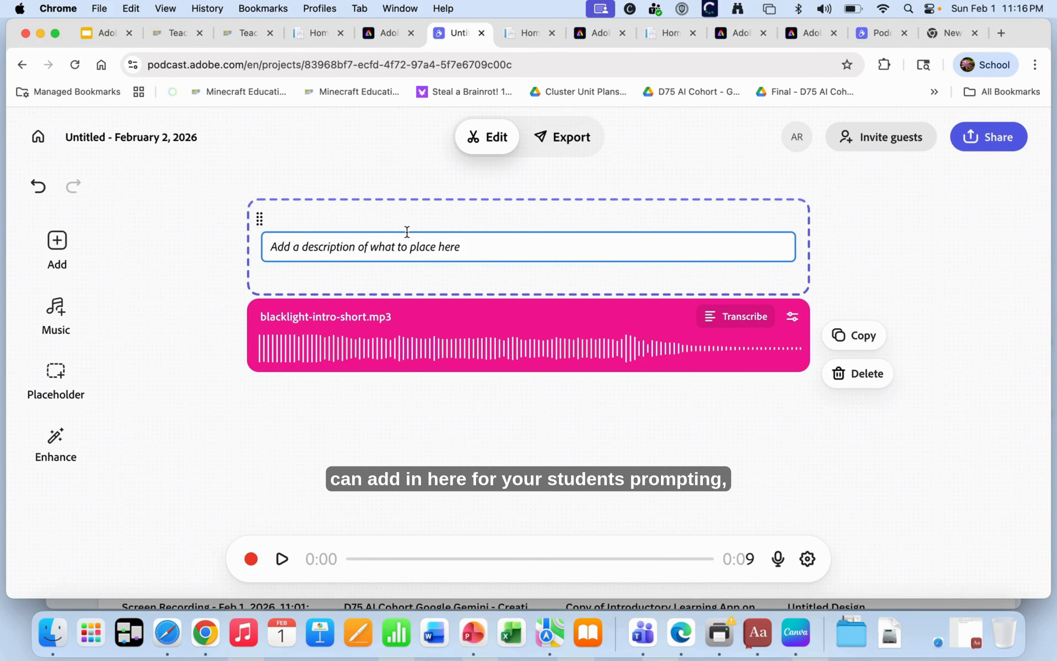
pyautogui.write('I')
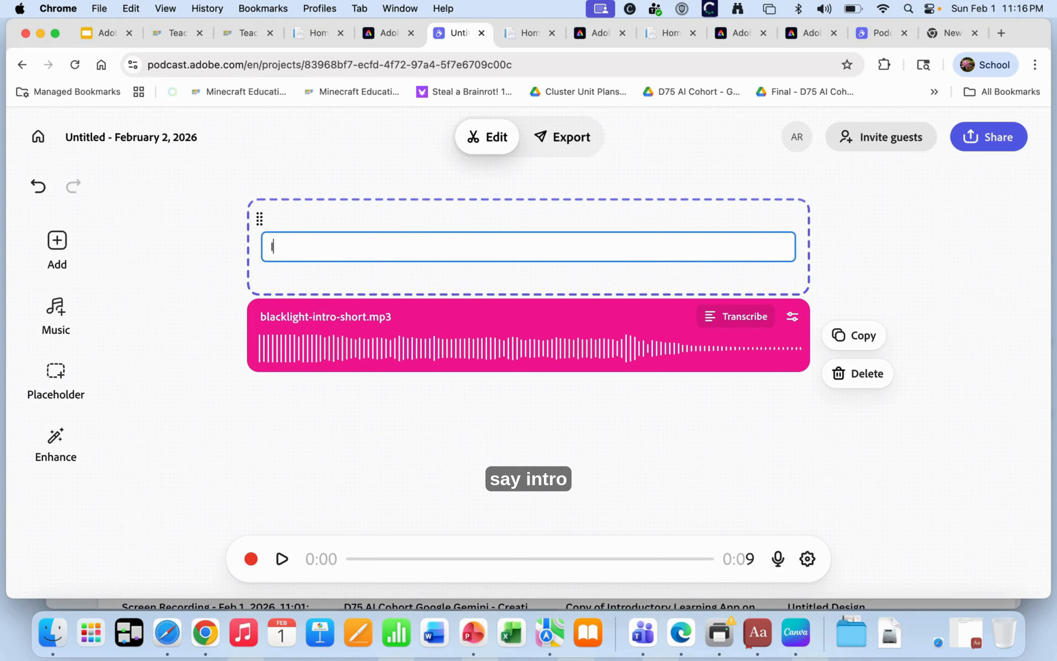
pyautogui.write('ntor')
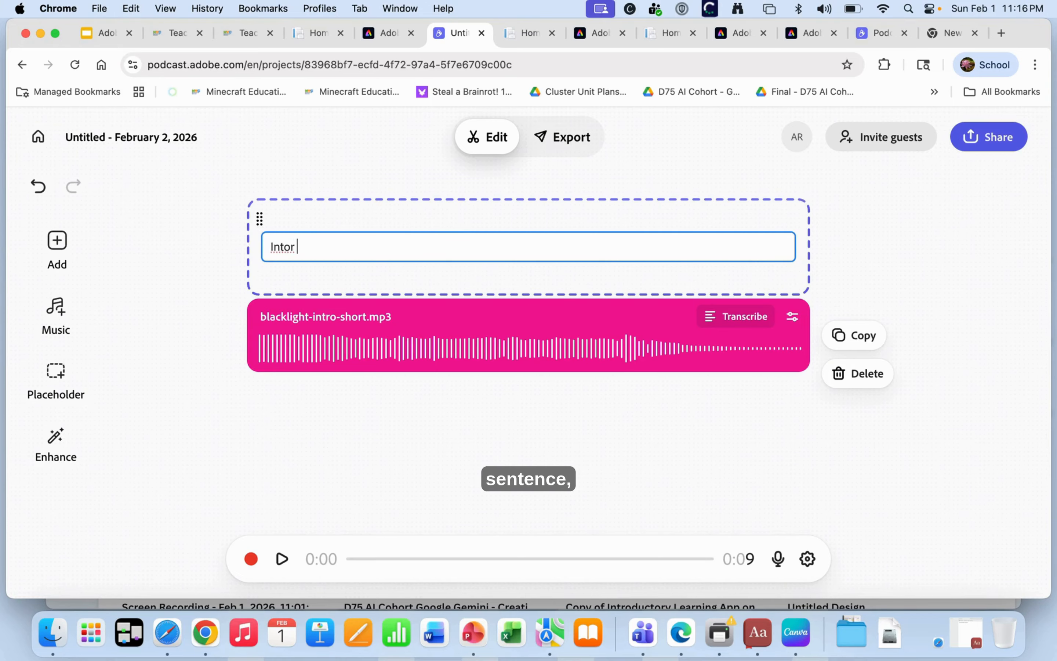
pyautogui.write(' se')
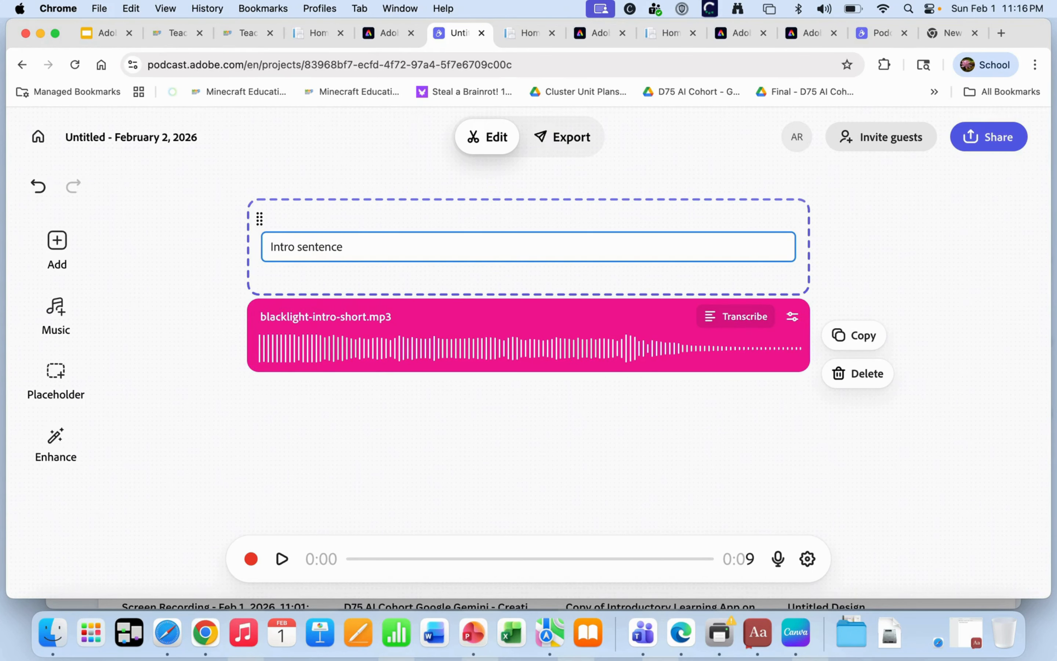
pyautogui.write('ntence')
# Add a second placeholder between the Intro sentence placeholder and the Blacklight clip, described as "Ending/Outro Sentence"
pyautogui.click(55, 378)
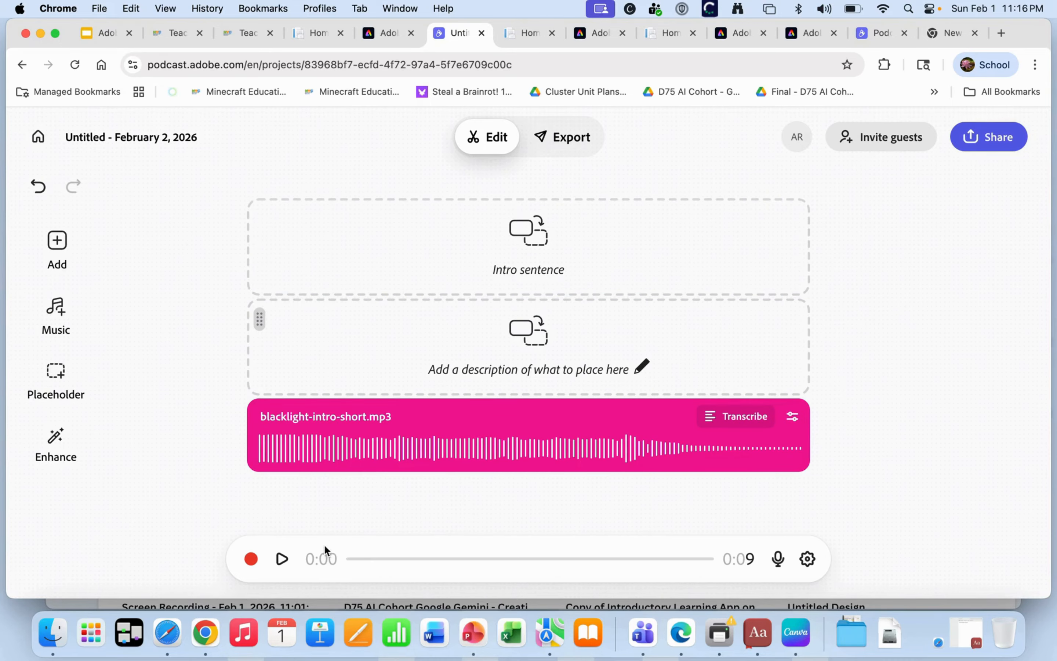
pyautogui.click(487, 369)
pyautogui.write('Ending')
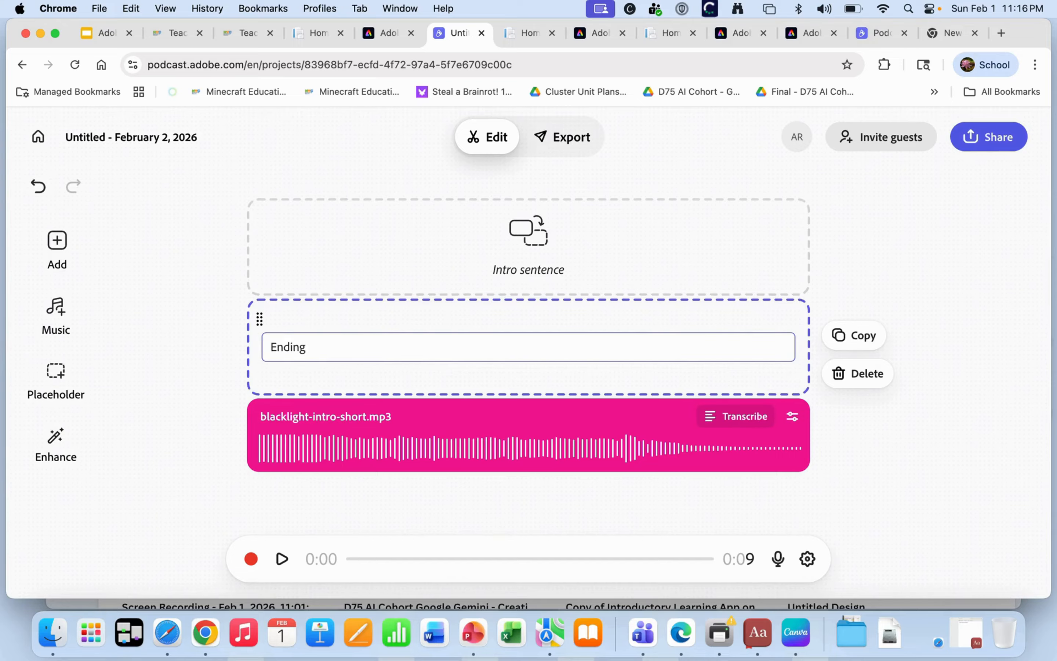
pyautogui.write('/Outro')
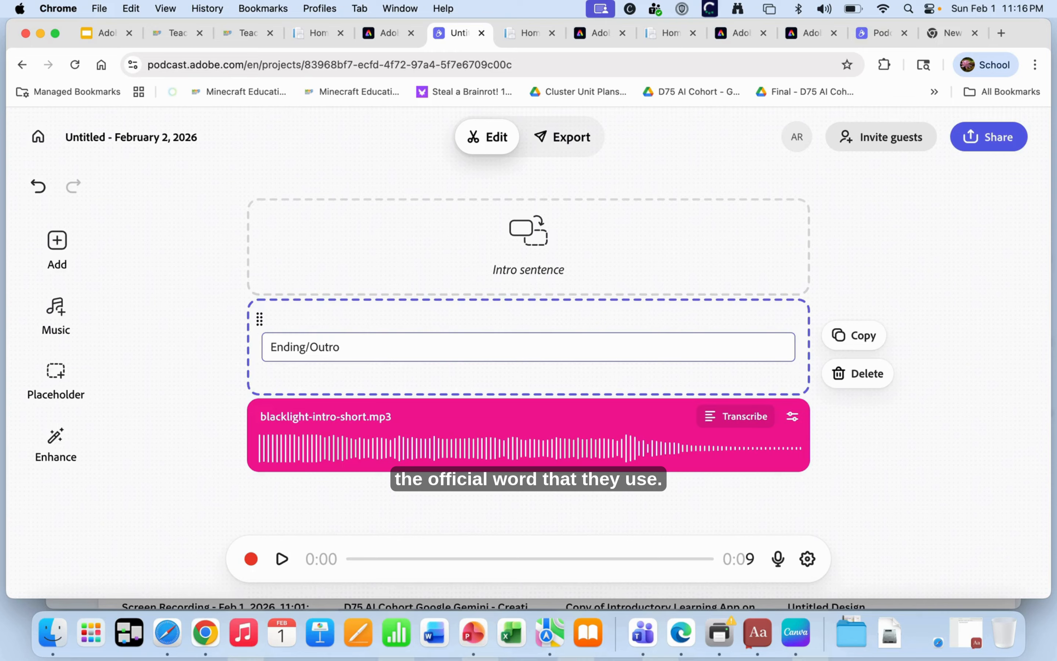
pyautogui.write(' Sentence')
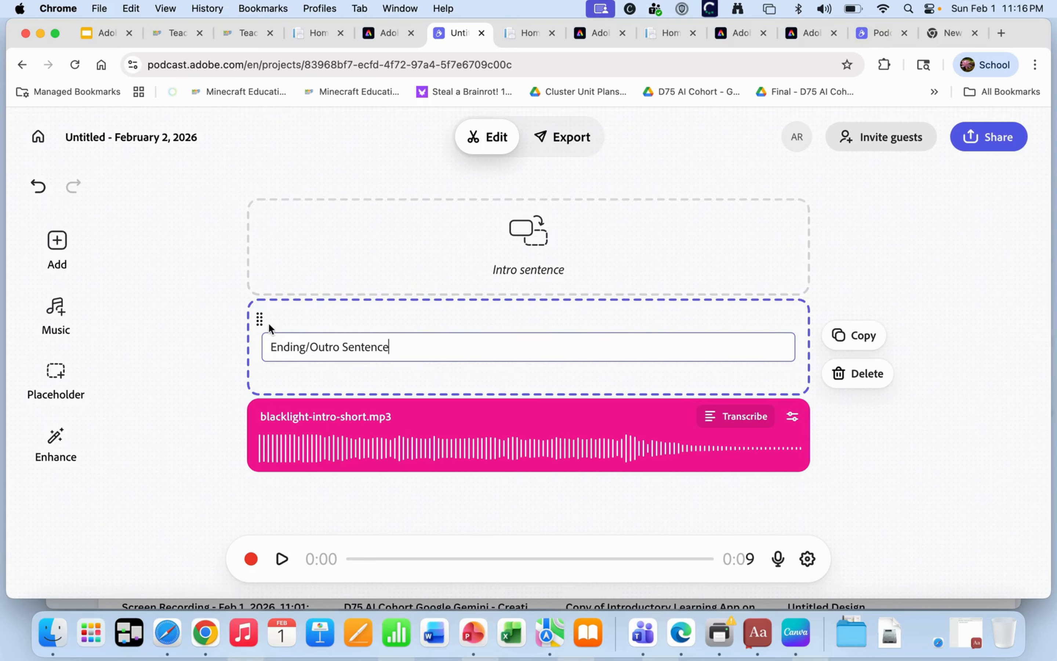
# Try to move the Ending/Outro Sentence placeholder below the Blacklight clip, then drop the clip onto that placeholder
pyautogui.moveTo(259, 319); pyautogui.dragTo(280, 495)
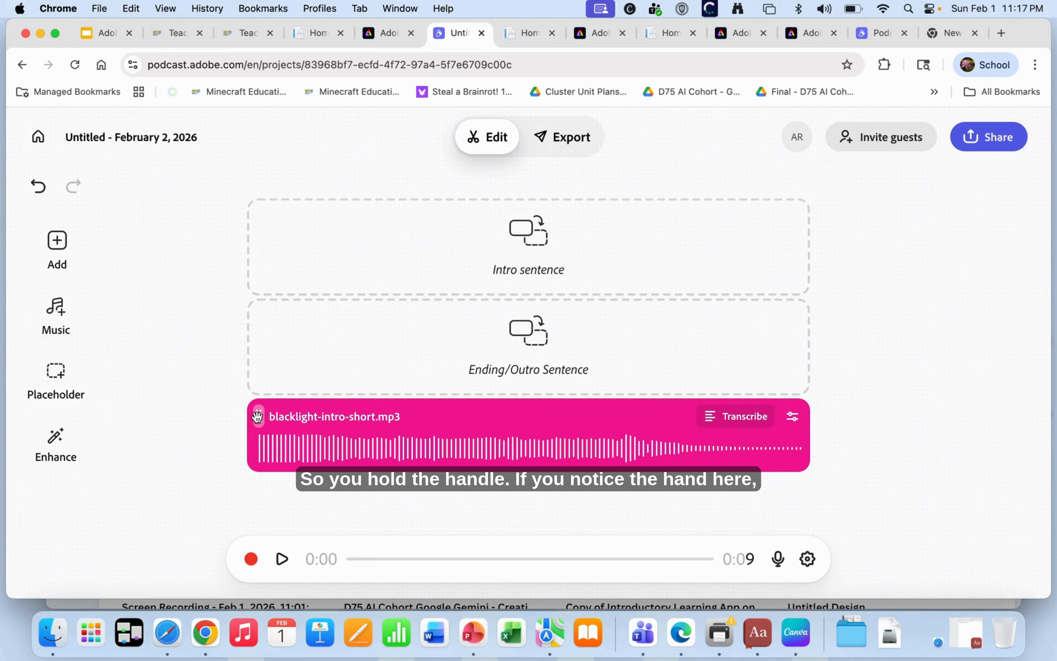
pyautogui.scroll(3, 258, 416)
pyautogui.moveTo(257, 415); pyautogui.dragTo(249, 283)
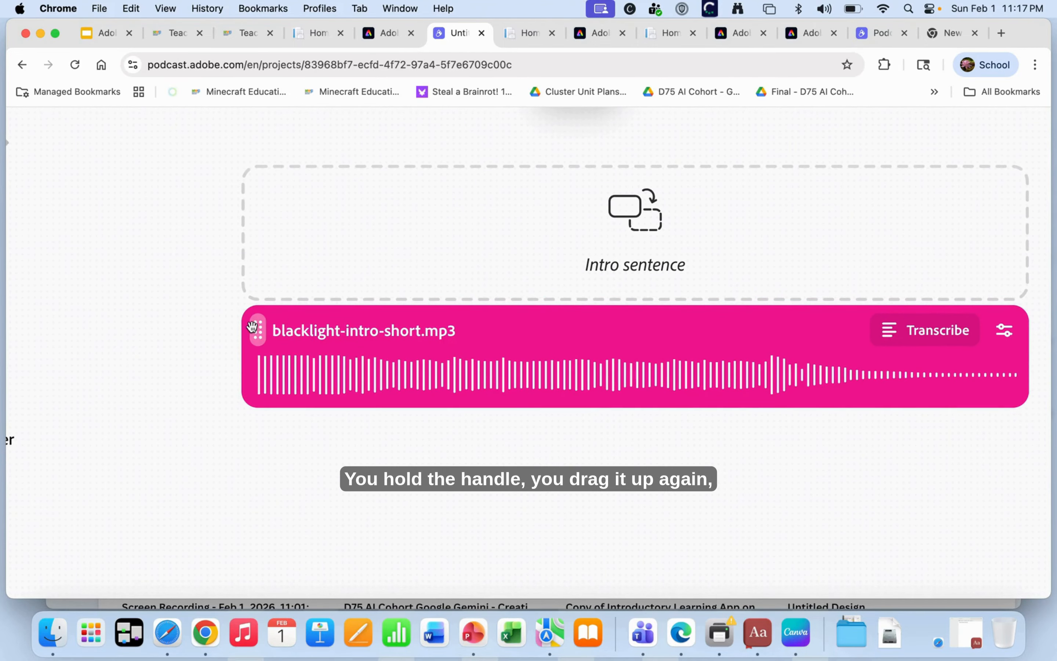
# Move the Blacklight intro clip above the Intro sentence placeholder so the music comes first
pyautogui.moveTo(252, 326); pyautogui.dragTo(257, 200)
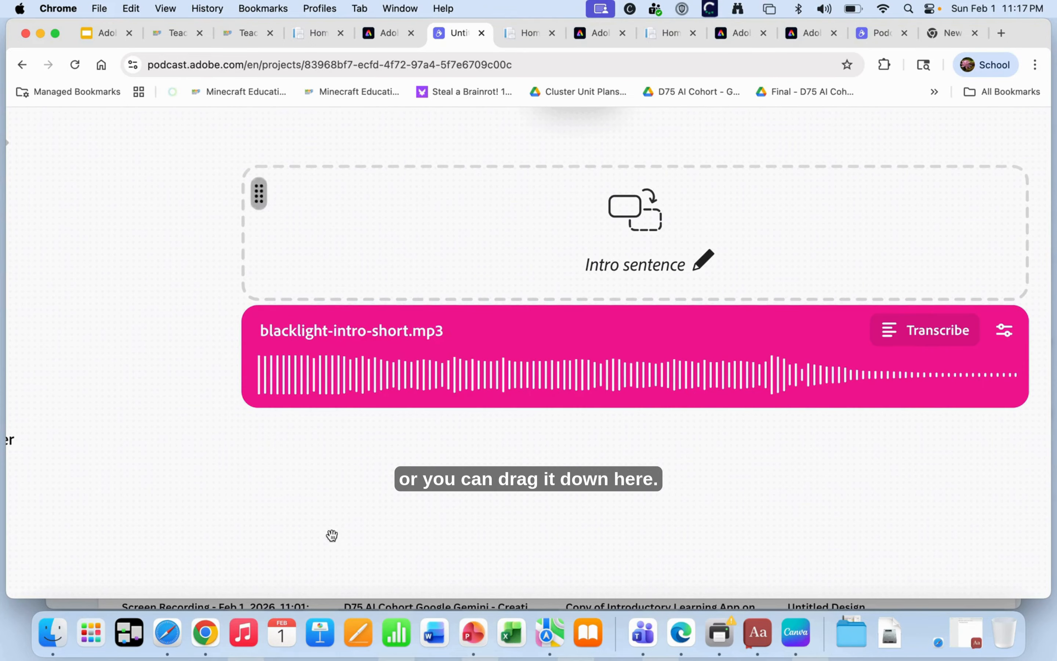
pyautogui.click(684, 265)
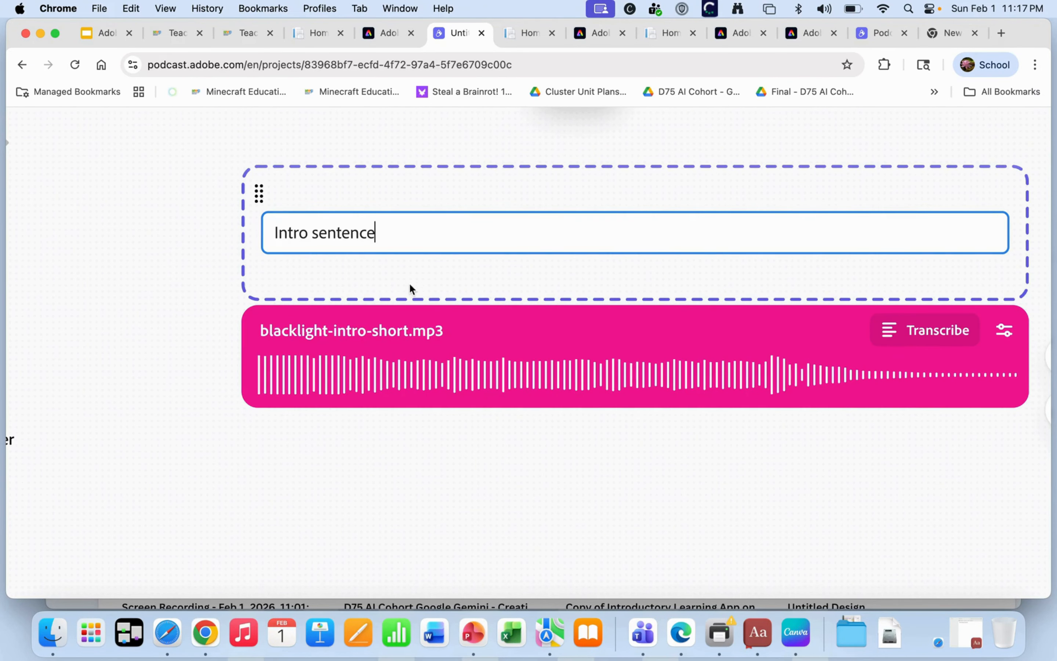
pyautogui.moveTo(253, 326)
pyautogui.moveTo(253, 327); pyautogui.dragTo(243, 149)
pyautogui.moveTo(268, 333); pyautogui.dragTo(258, 175)
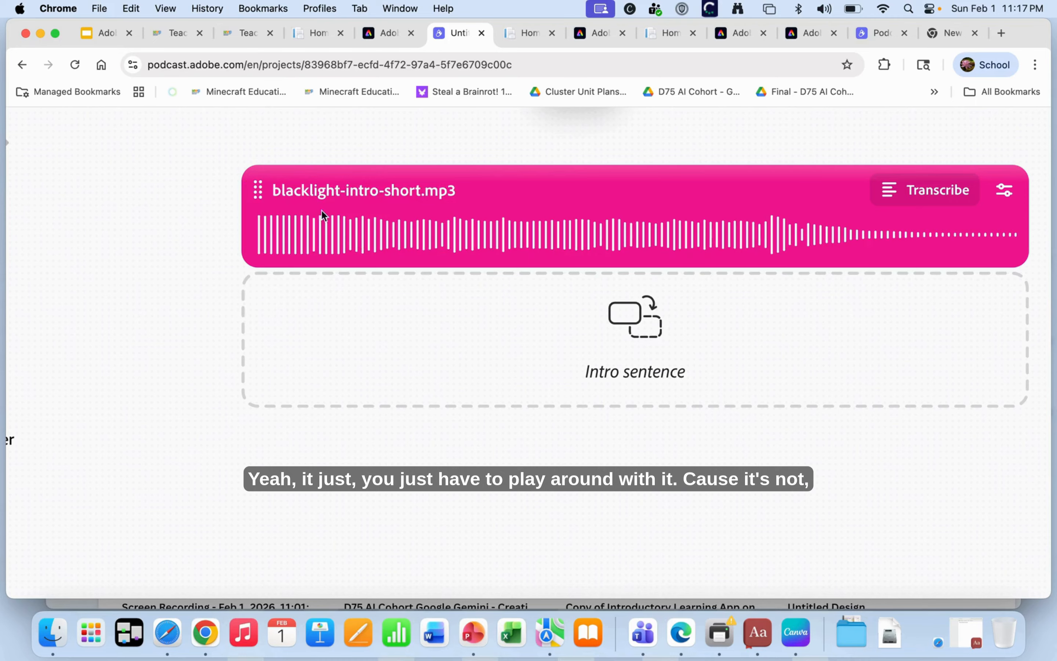
pyautogui.scroll(1, 419, 232)
pyautogui.scroll(-3, 419, 232)
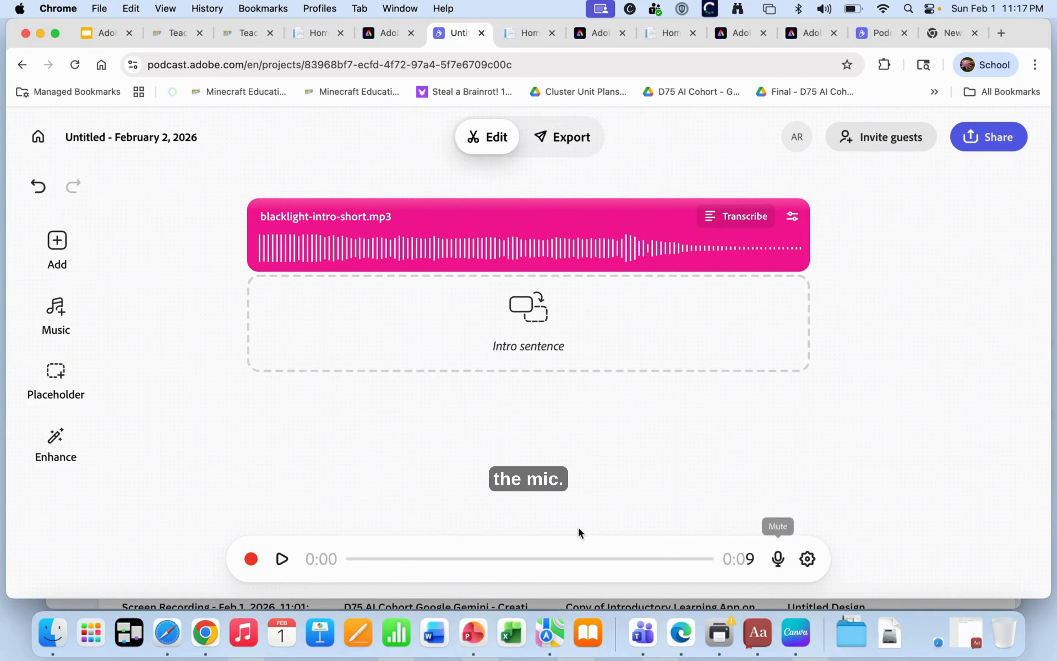
# Record a spoken podcast introduction of about 17 seconds into the project and stop the recording
pyautogui.click(253, 559)
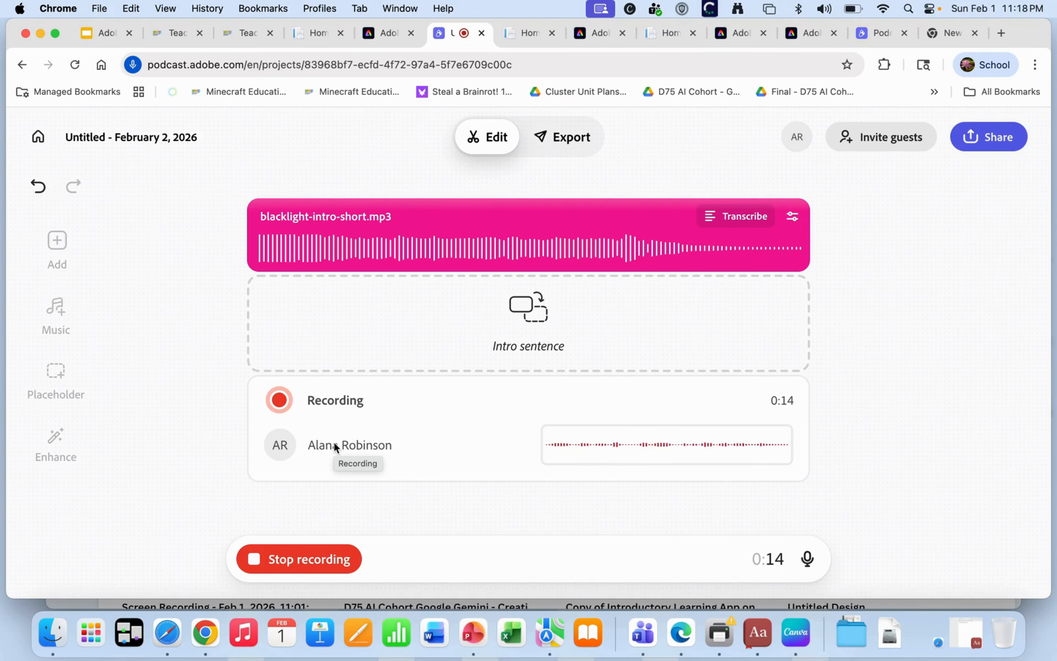
pyautogui.click(262, 562)
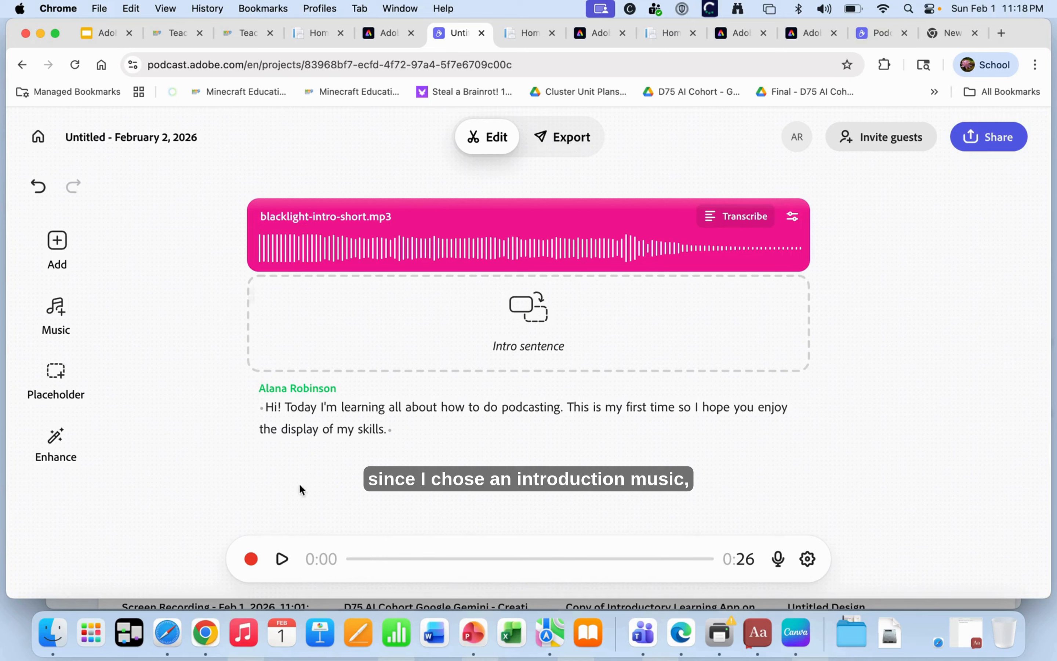
# Play back the music and recorded introduction, dismissing the live captions and checking the microphone setup
pyautogui.click(281, 559)
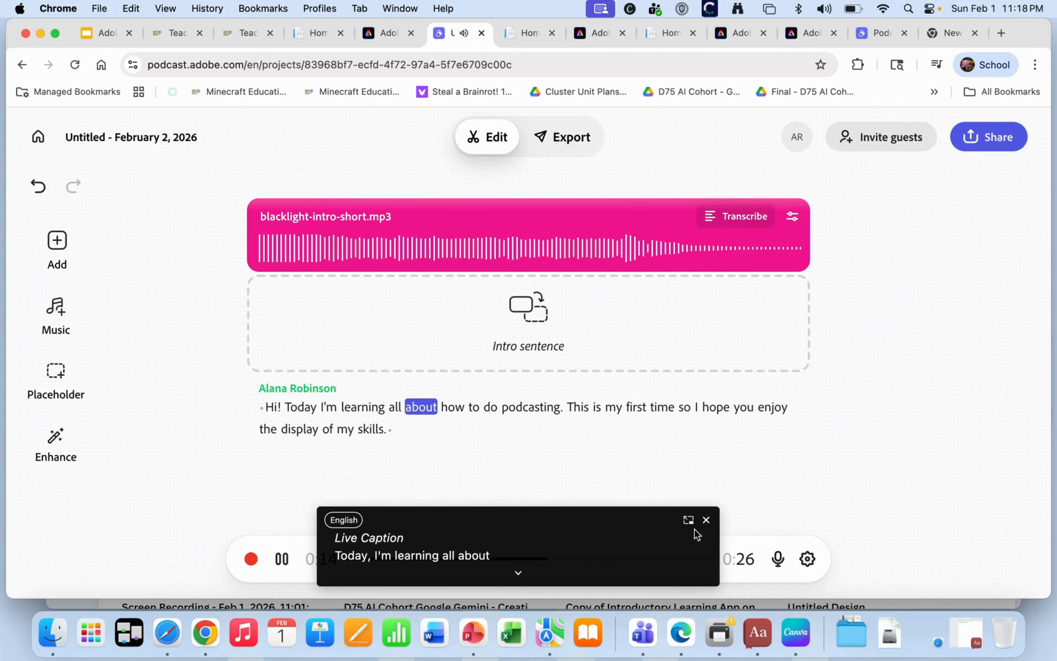
pyautogui.click(706, 519)
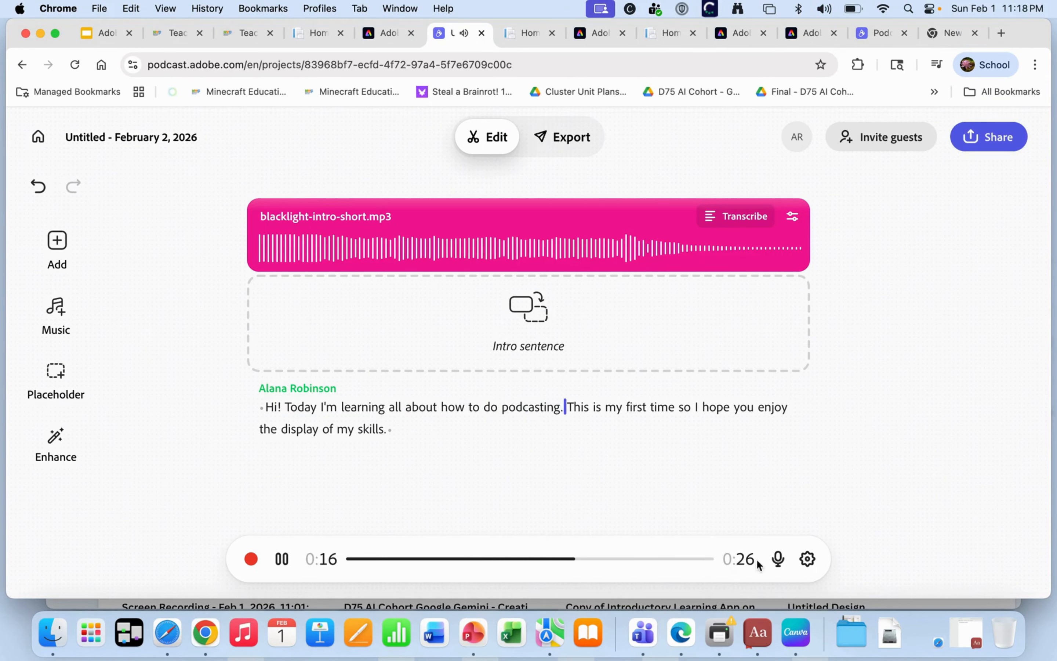
pyautogui.click(807, 561)
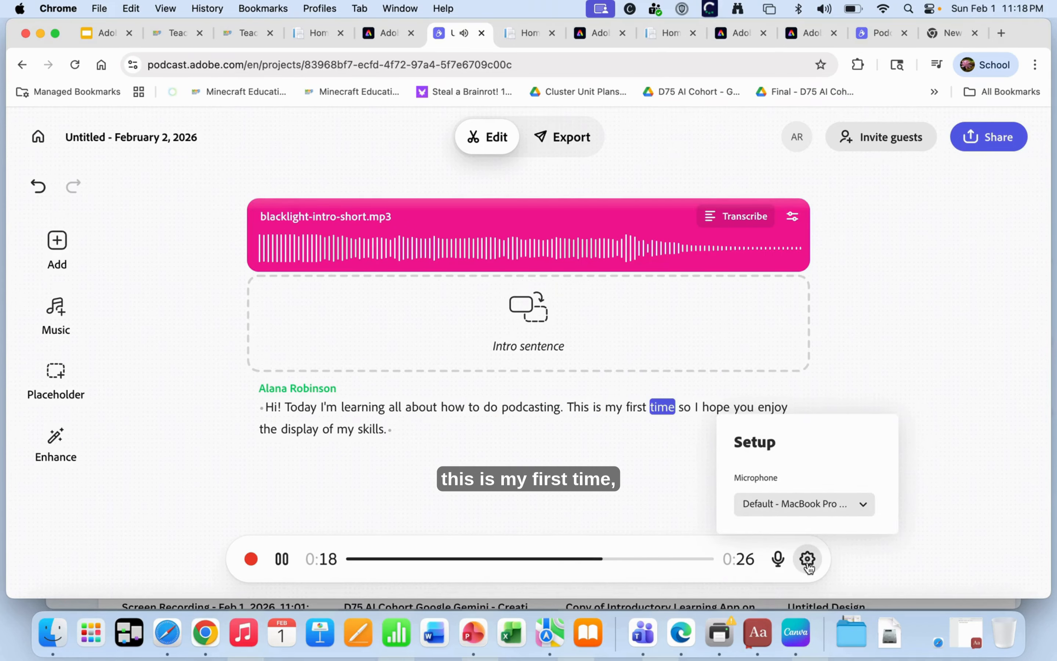
pyautogui.click(807, 561)
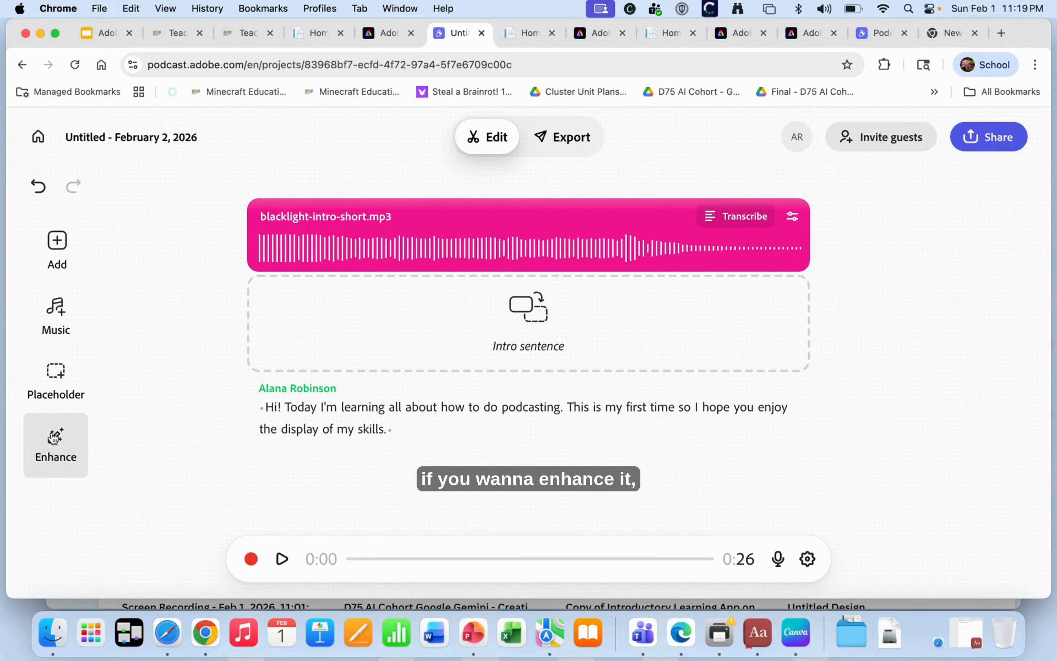
# Turn on Enhance for the recorded speech and set the background level to 9%
pyautogui.click(54, 437)
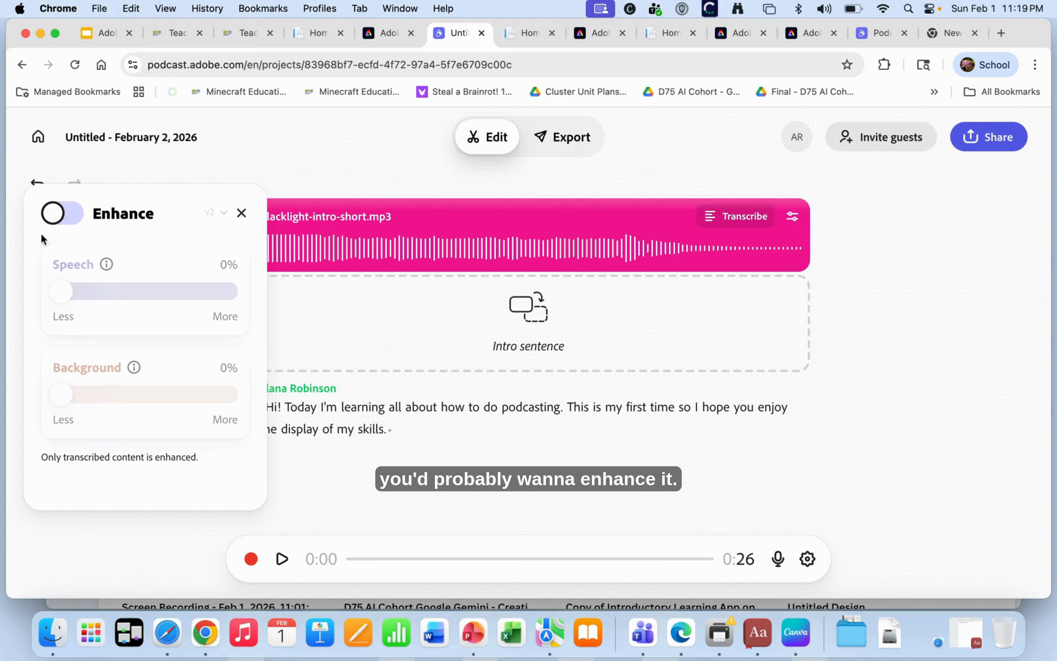
pyautogui.click(241, 213)
pyautogui.click(55, 431)
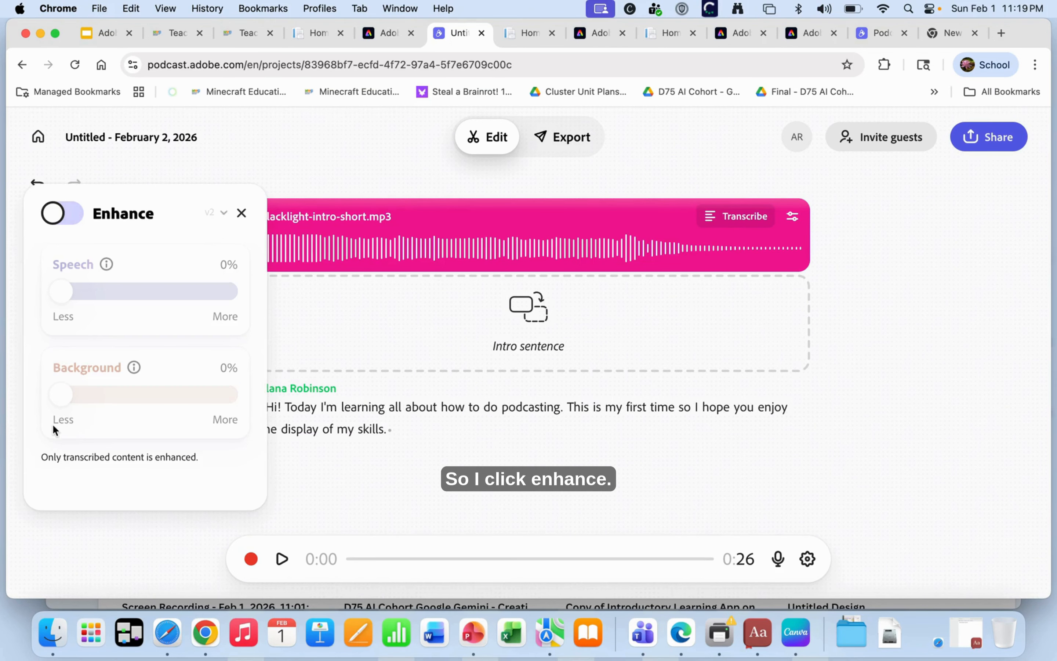
pyautogui.click(58, 214)
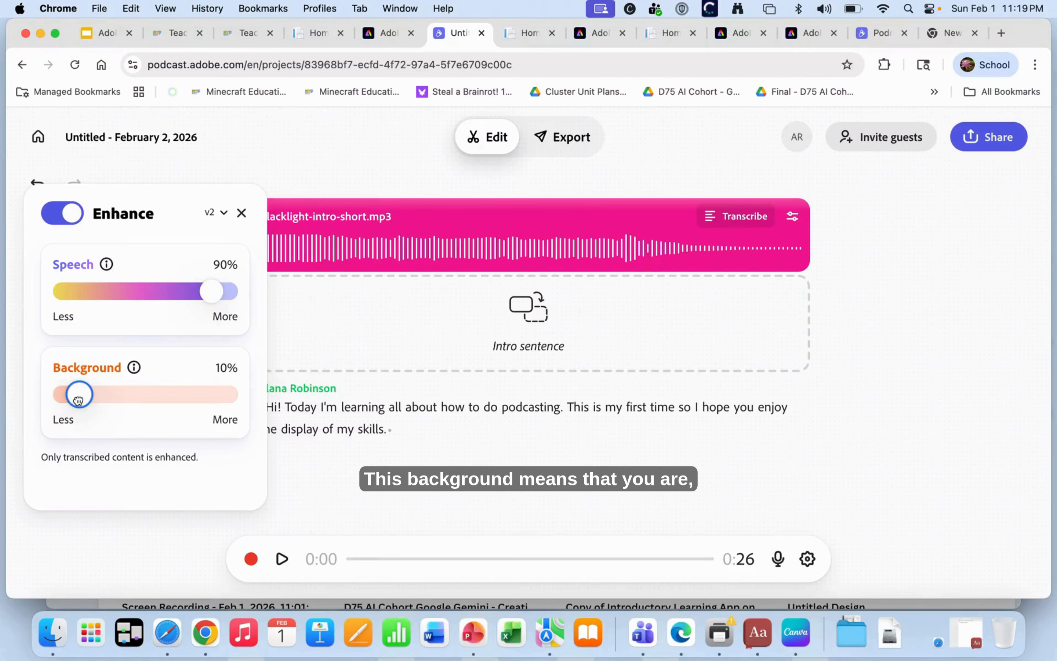
pyautogui.moveTo(77, 400); pyautogui.dragTo(76, 399)
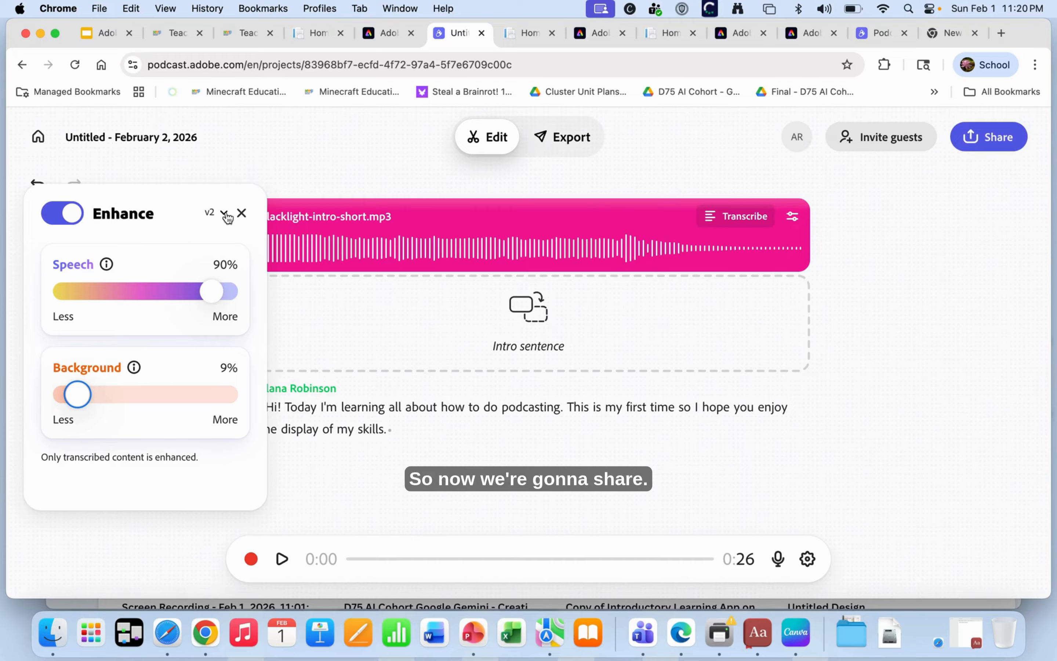
pyautogui.click(241, 213)
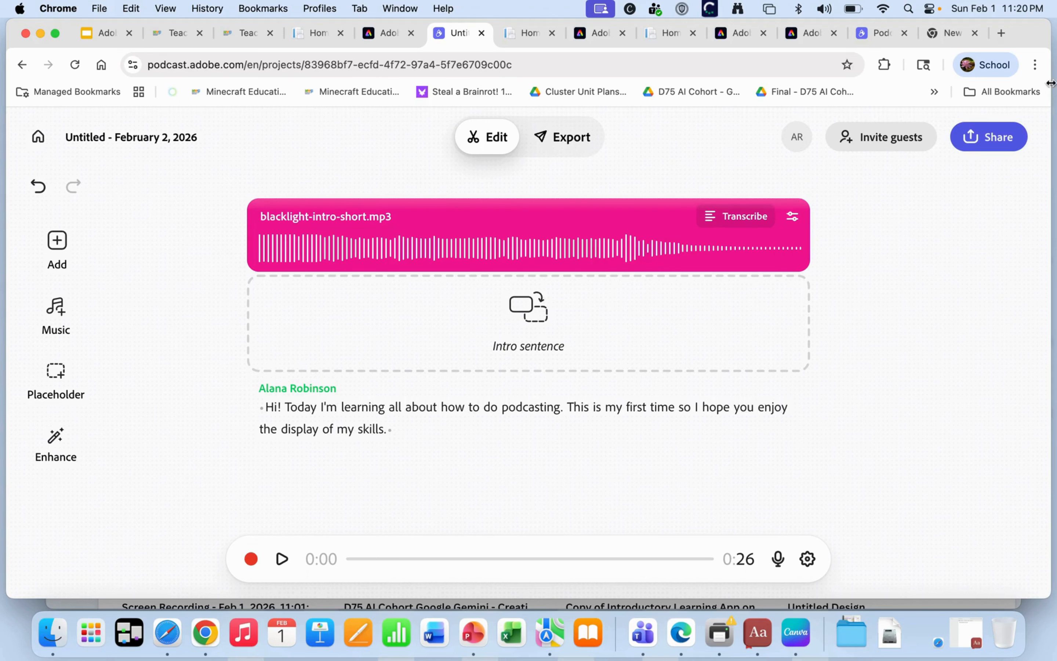
# Create a shareable template link so others can duplicate the project
pyautogui.click(980, 134)
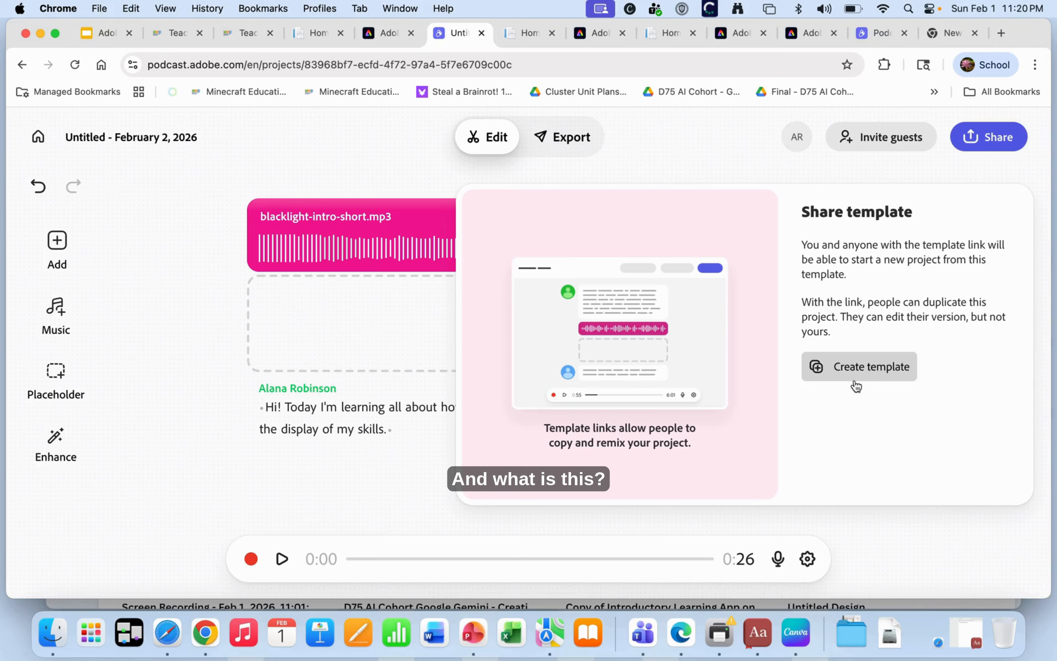
pyautogui.click(823, 364)
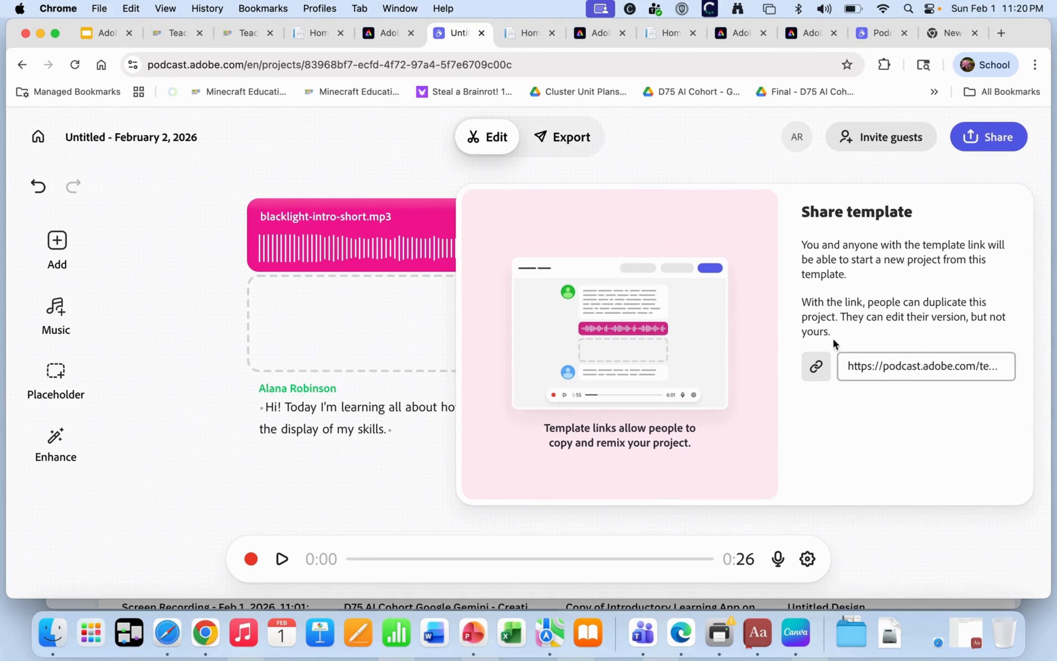
pyautogui.click(620, 131)
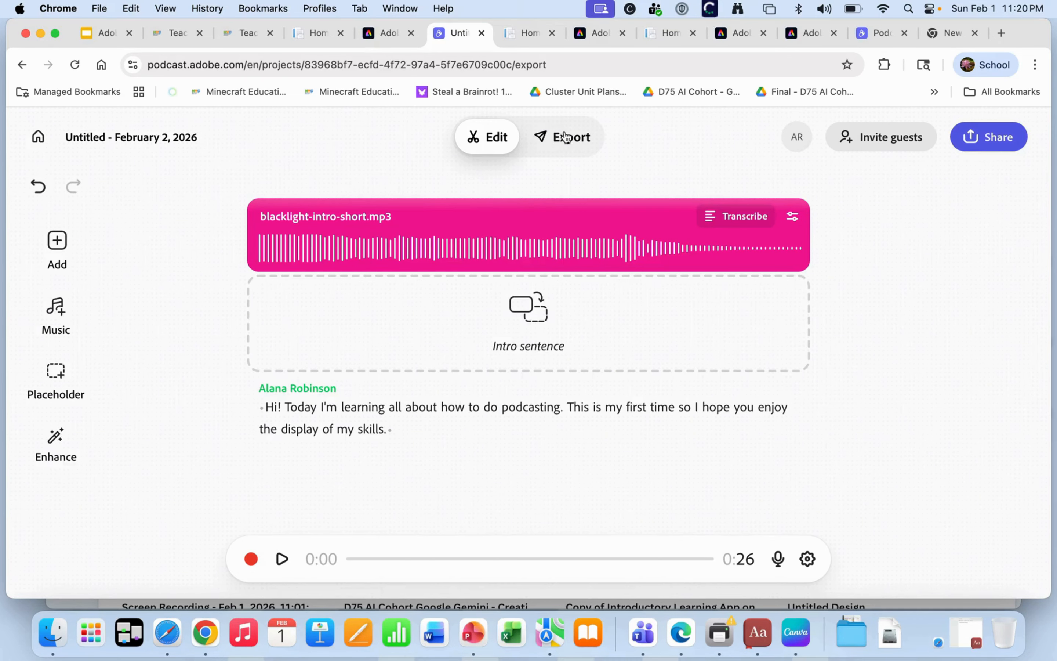
# Open the project's audiogram export options and set the video size to Portrait
pyautogui.click(551, 137)
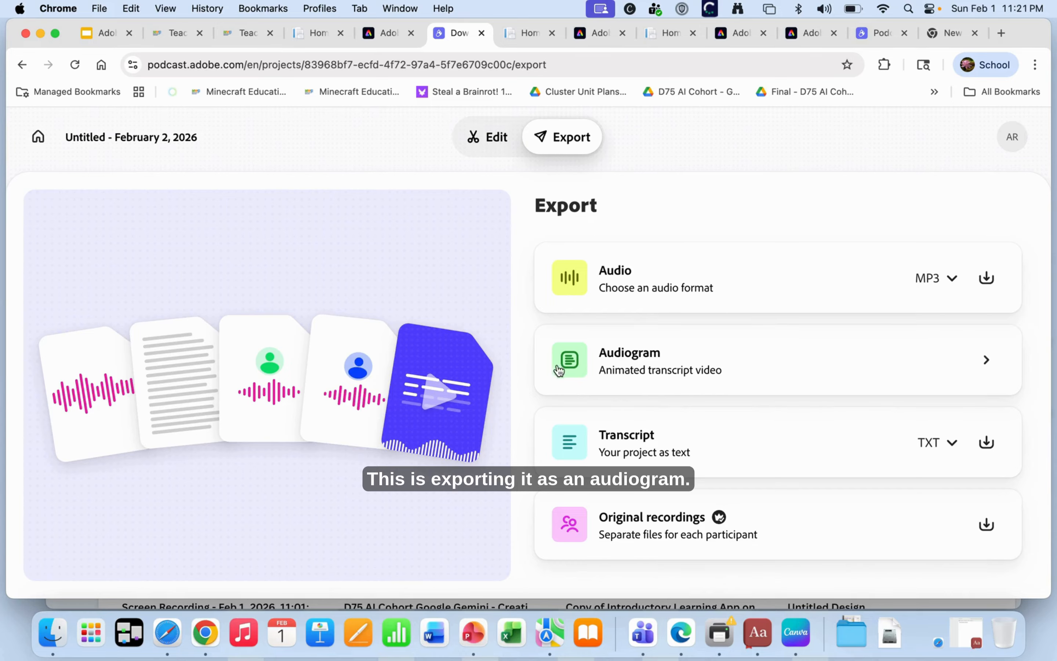
pyautogui.click(983, 361)
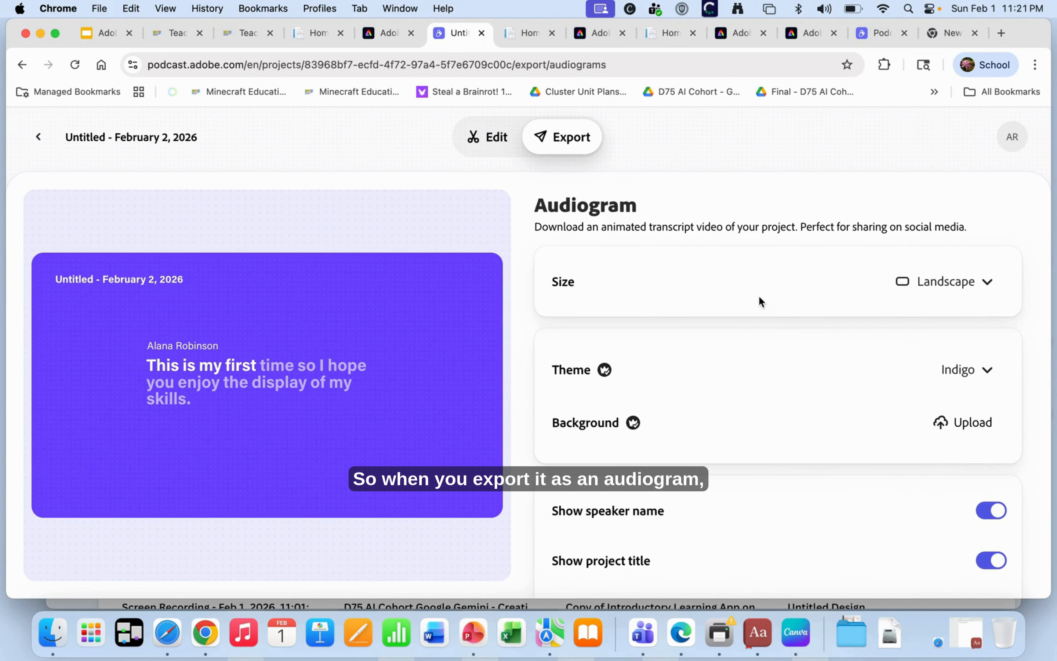
pyautogui.click(937, 283)
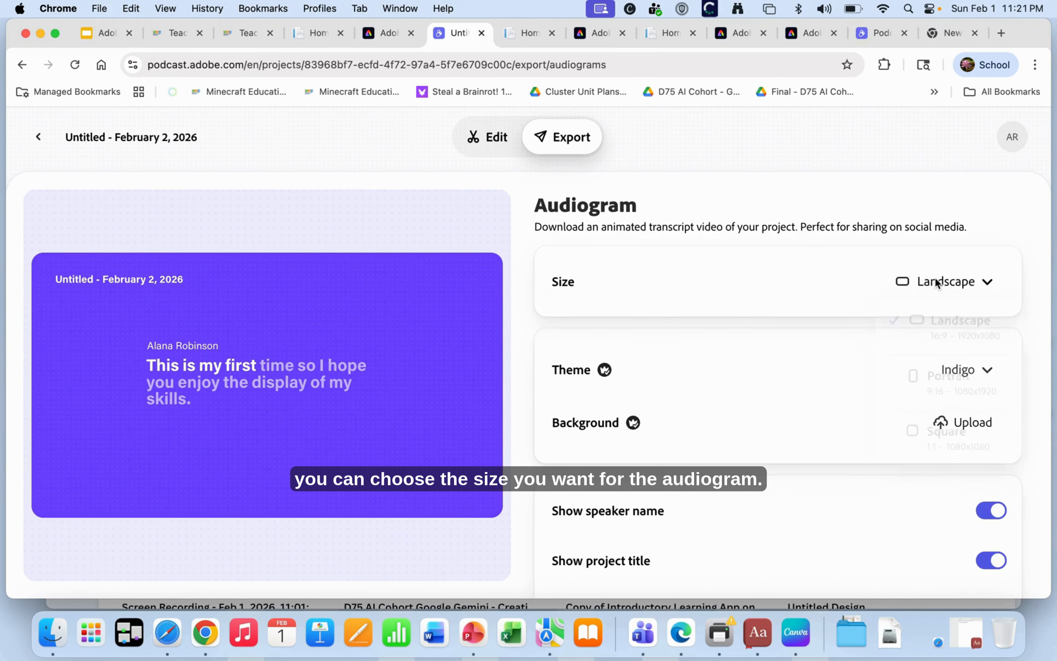
pyautogui.click(912, 386)
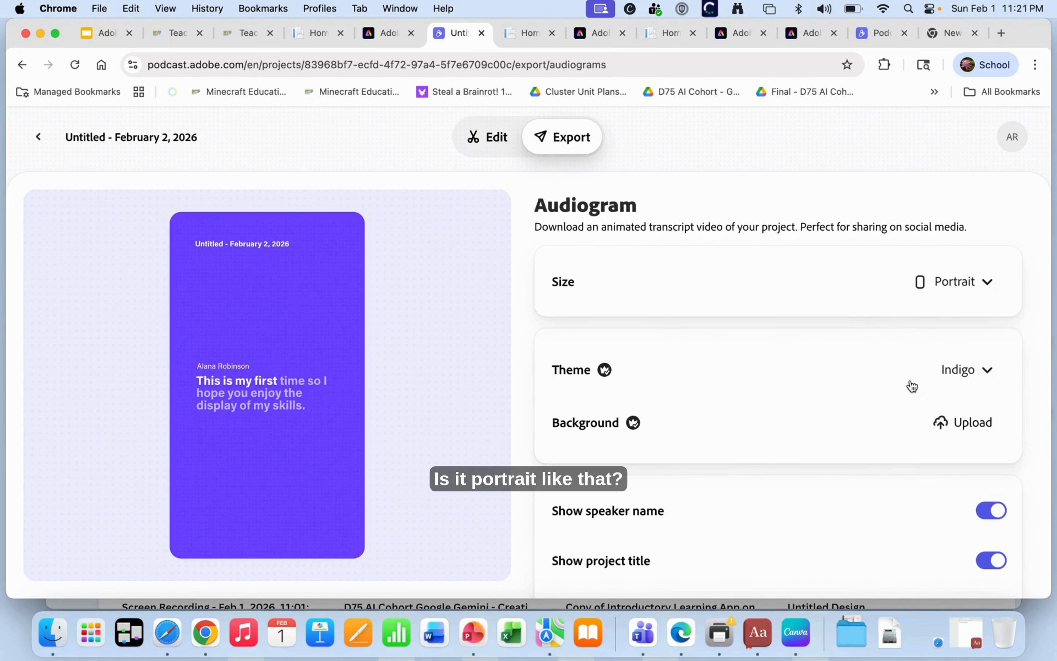
# Preview the audiogram in the Square size and set its video size to Landscape
pyautogui.click(924, 283)
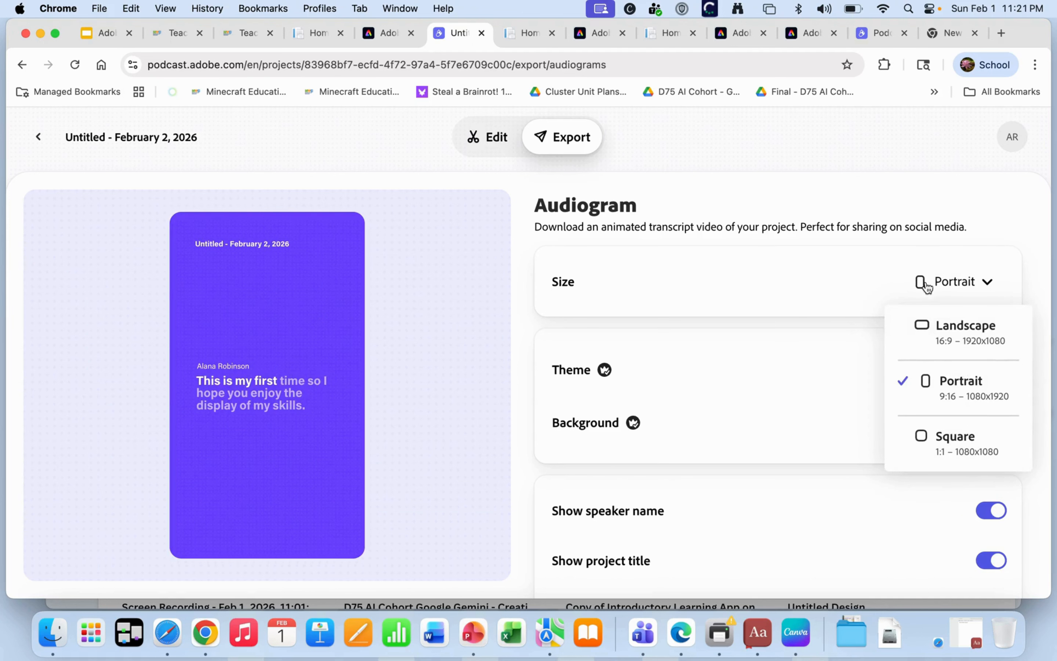
pyautogui.click(925, 445)
pyautogui.click(920, 282)
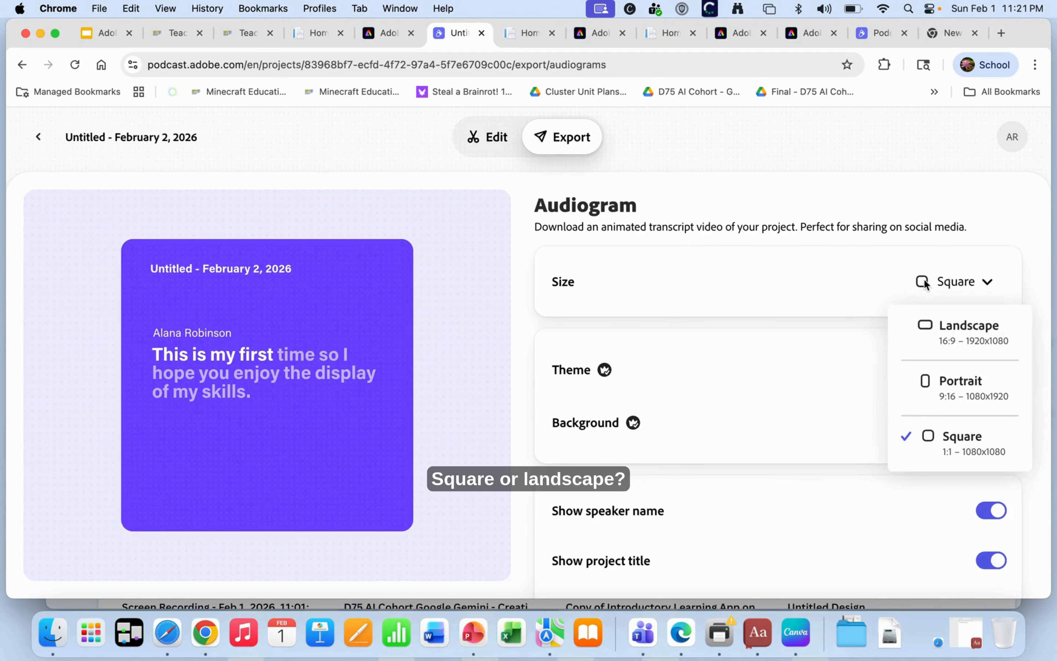
pyautogui.click(933, 339)
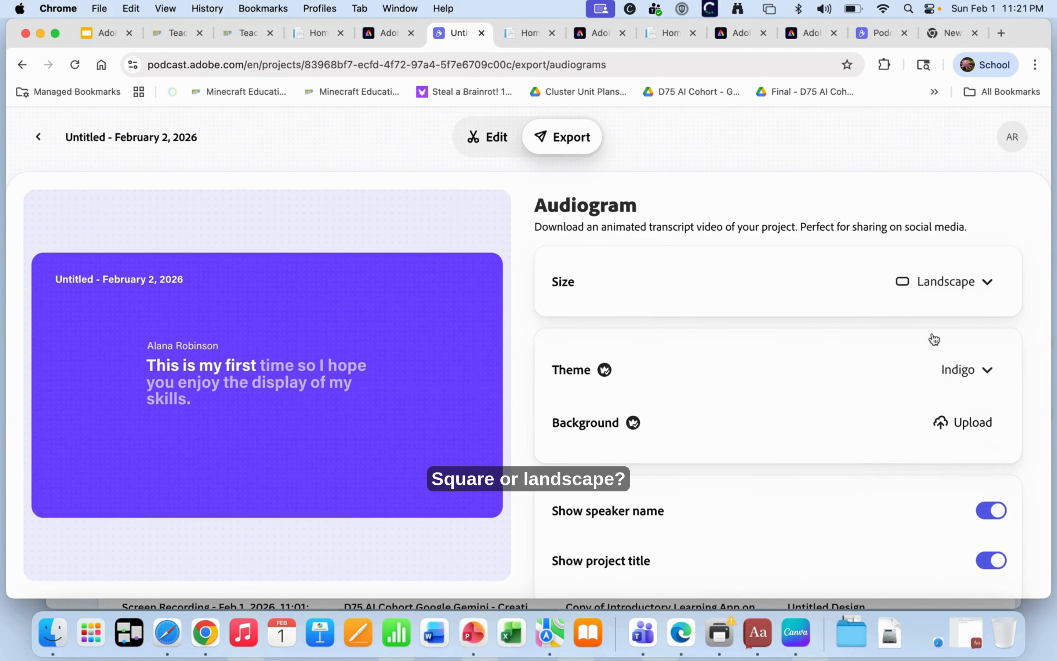
# Preview the Traditional theme and other audiogram themes, and set the theme to Retro
pyautogui.click(951, 374)
pyautogui.click(947, 322)
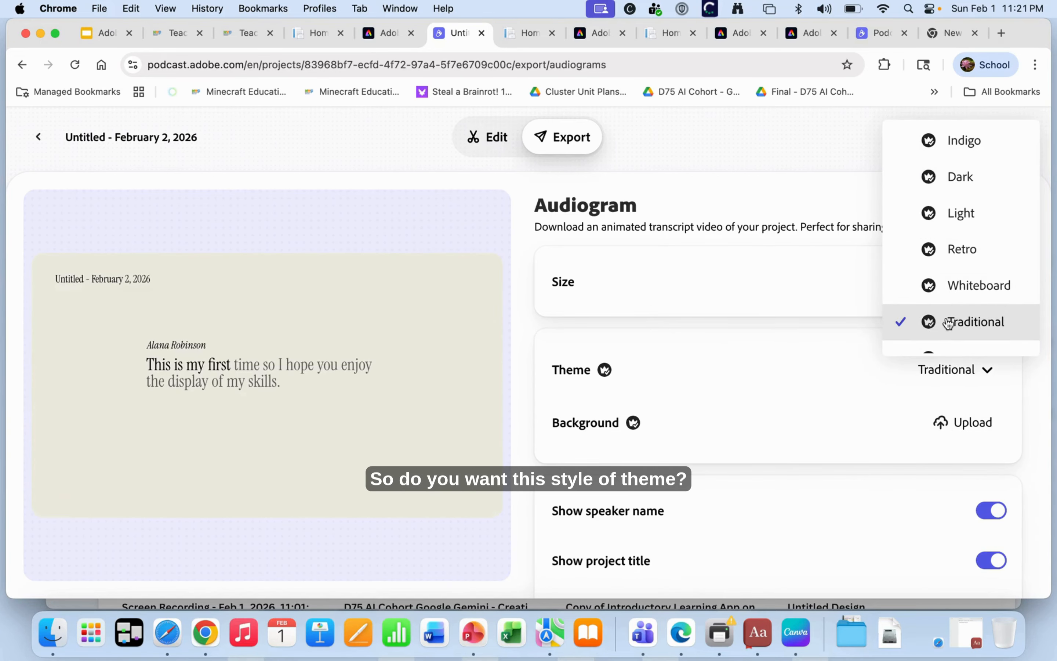
pyautogui.click(954, 369)
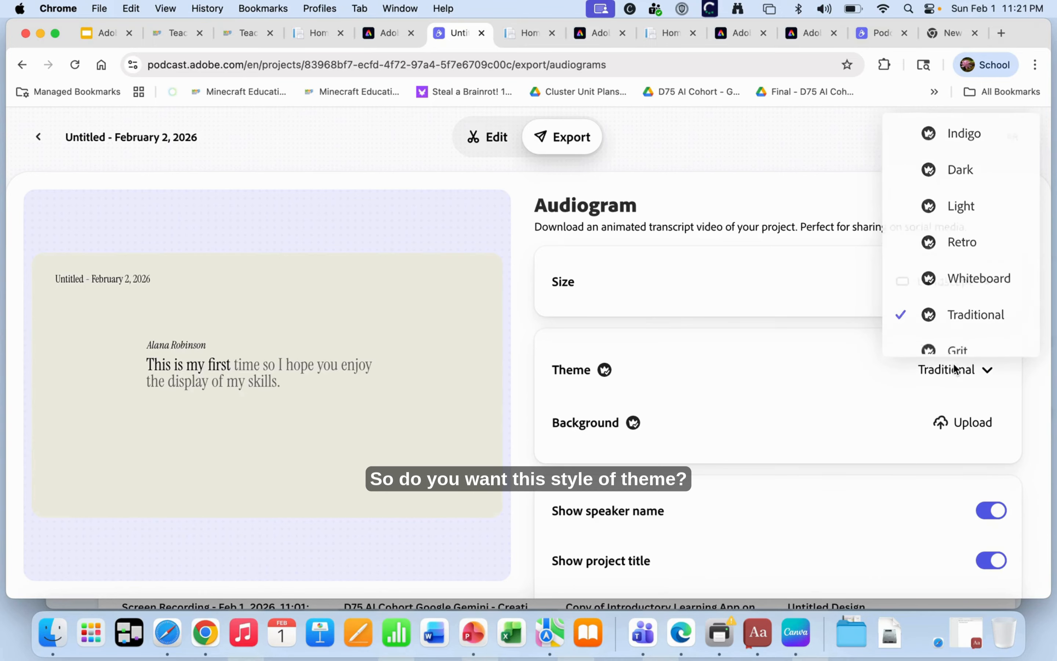
pyautogui.scroll(-5, 949, 280)
pyautogui.click(948, 268)
pyautogui.scroll(5, 949, 262)
pyautogui.click(949, 250)
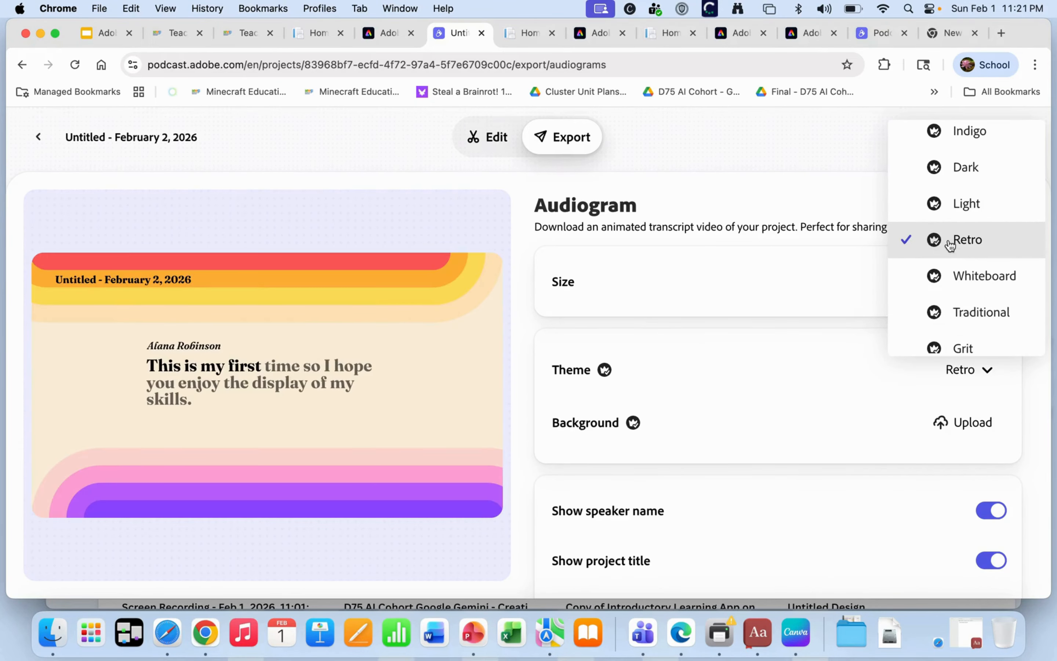
pyautogui.click(951, 242)
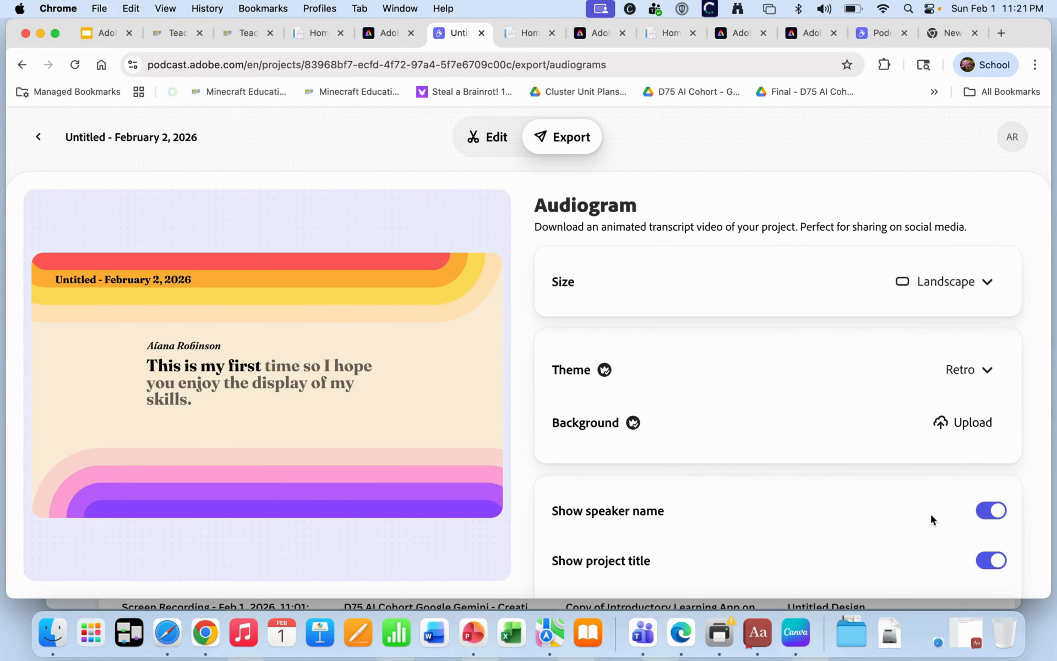
# Hide the speaker name on the audiogram, and switch Show project title and Remove branding off and back on to preview them
pyautogui.scroll(-3, 933, 520)
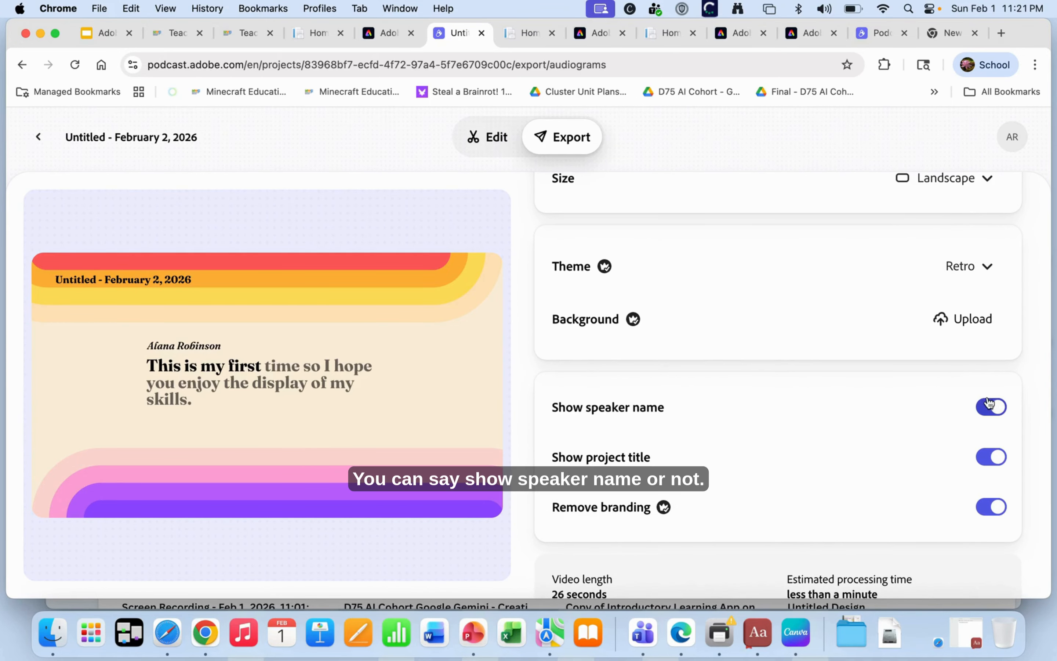
pyautogui.click(994, 409)
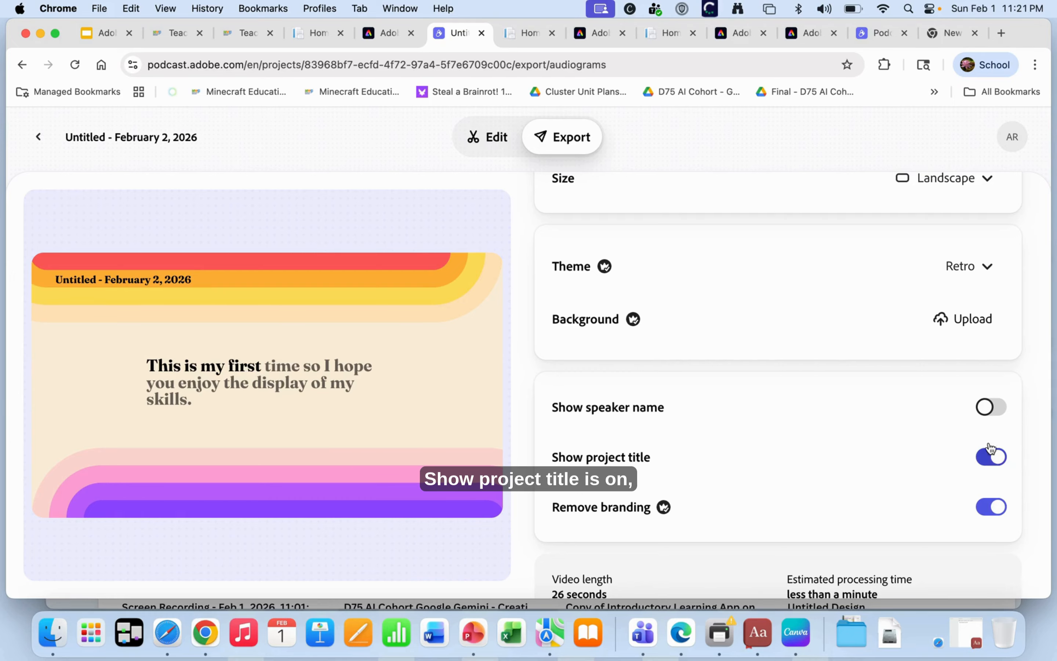
pyautogui.click(1000, 458)
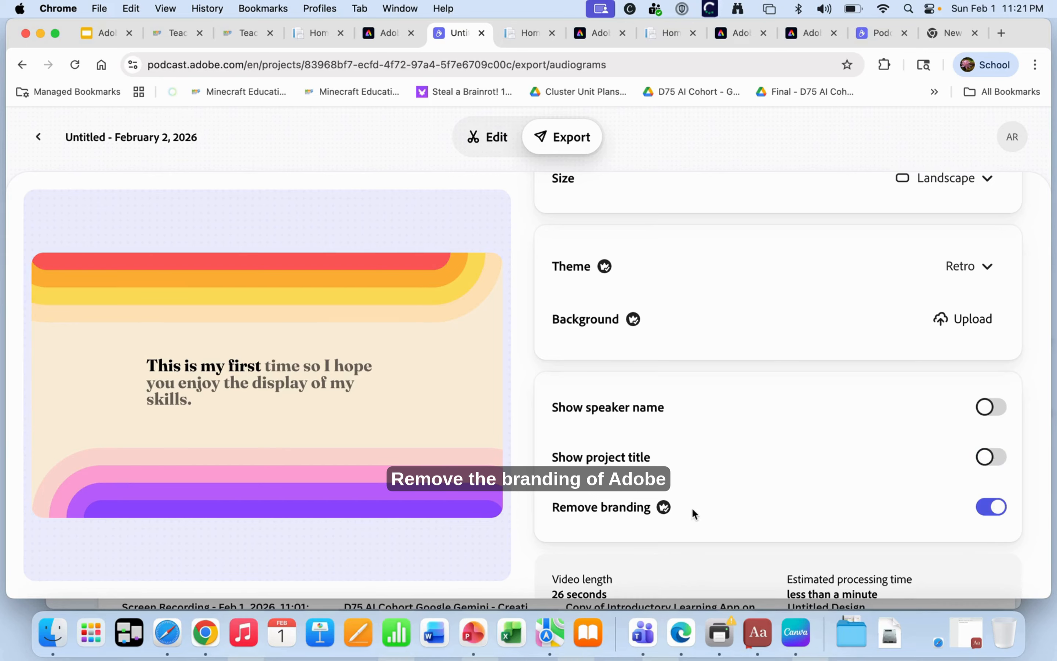
pyautogui.click(990, 508)
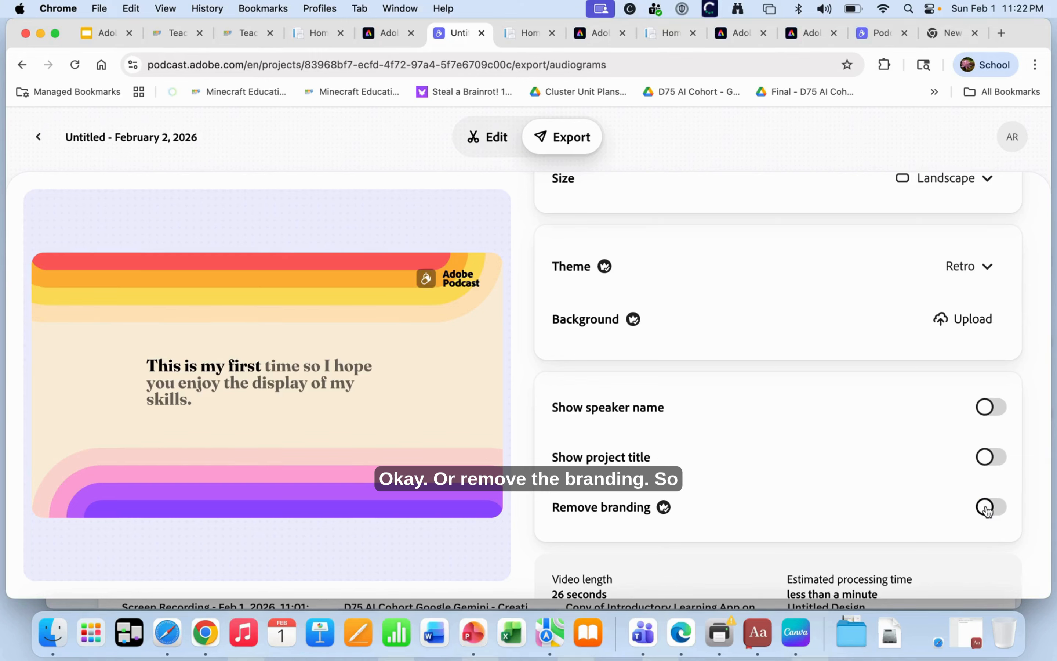
pyautogui.click(988, 509)
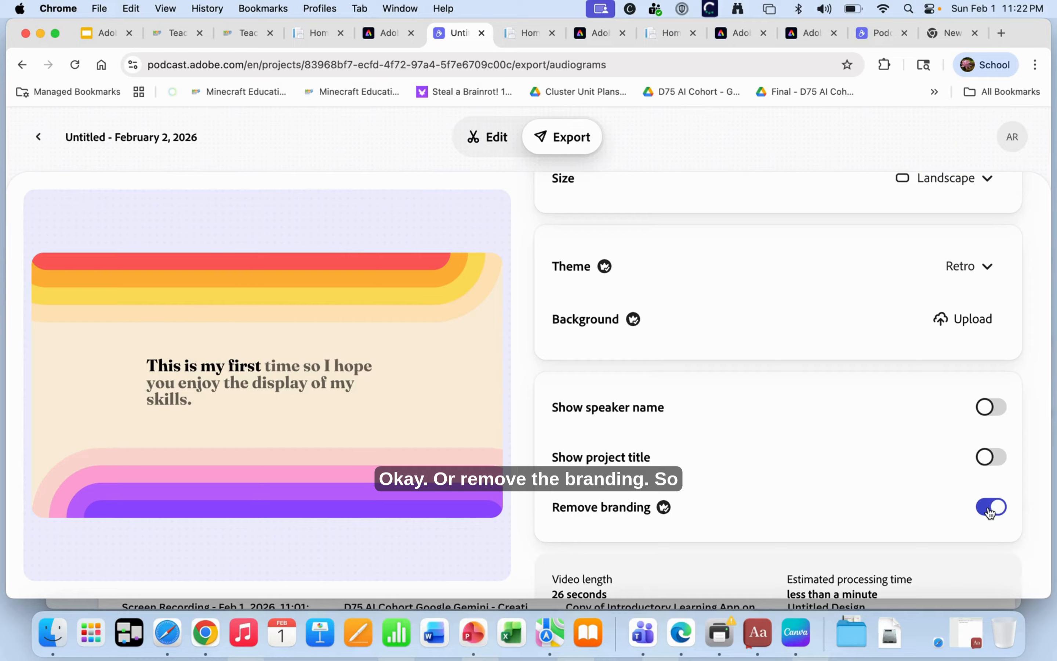
pyautogui.click(986, 458)
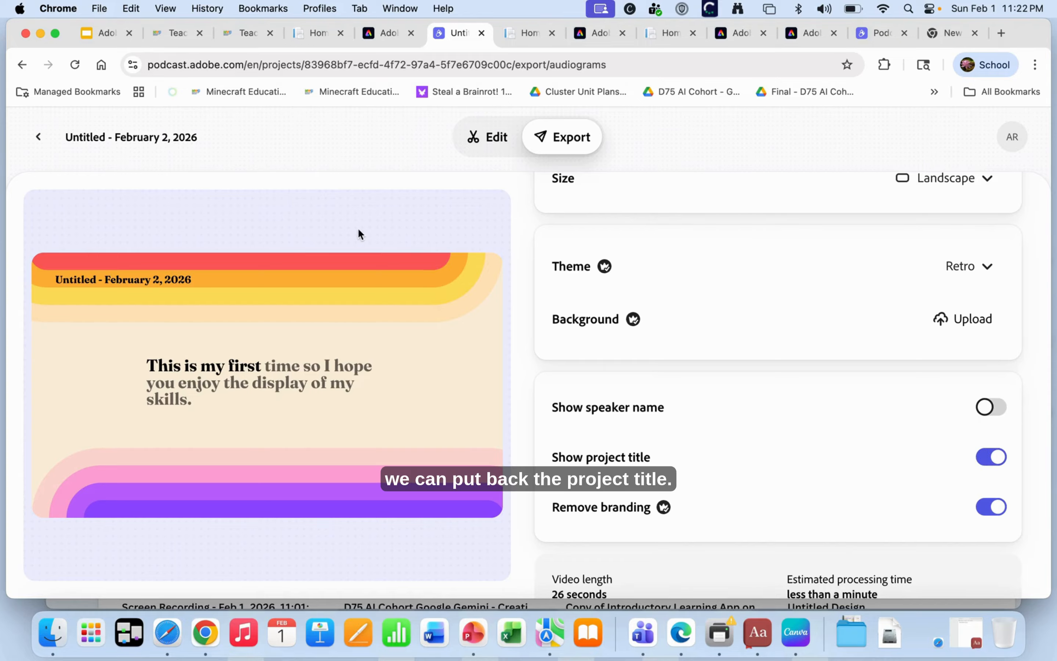
# Rename the project as My First Podcast
pyautogui.click(201, 137)
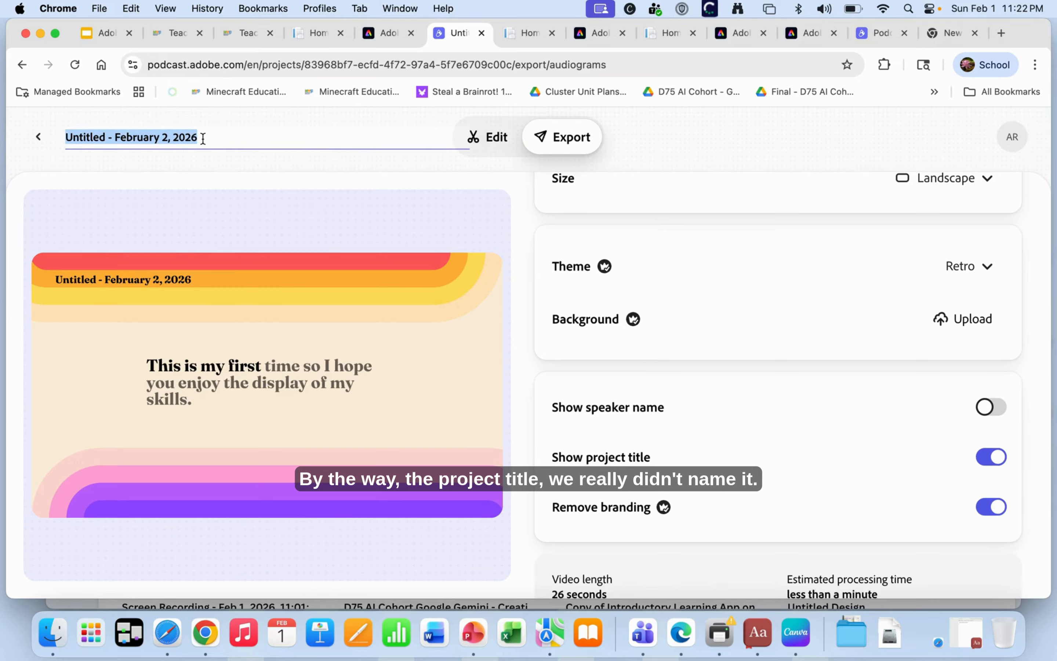
pyautogui.write('Te')
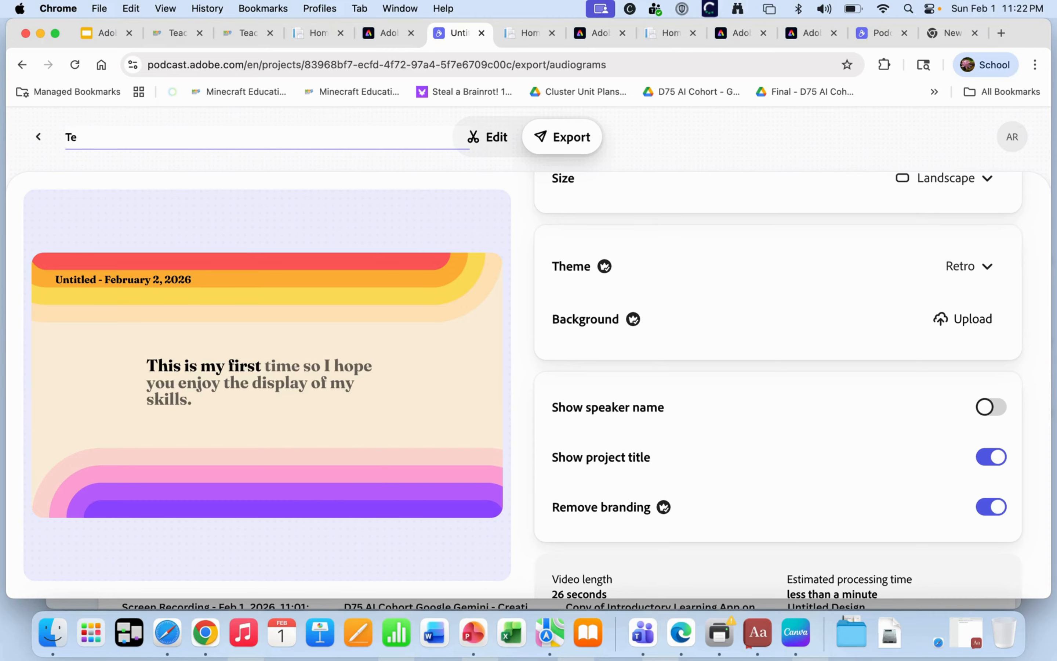
pyautogui.write('My Fi')
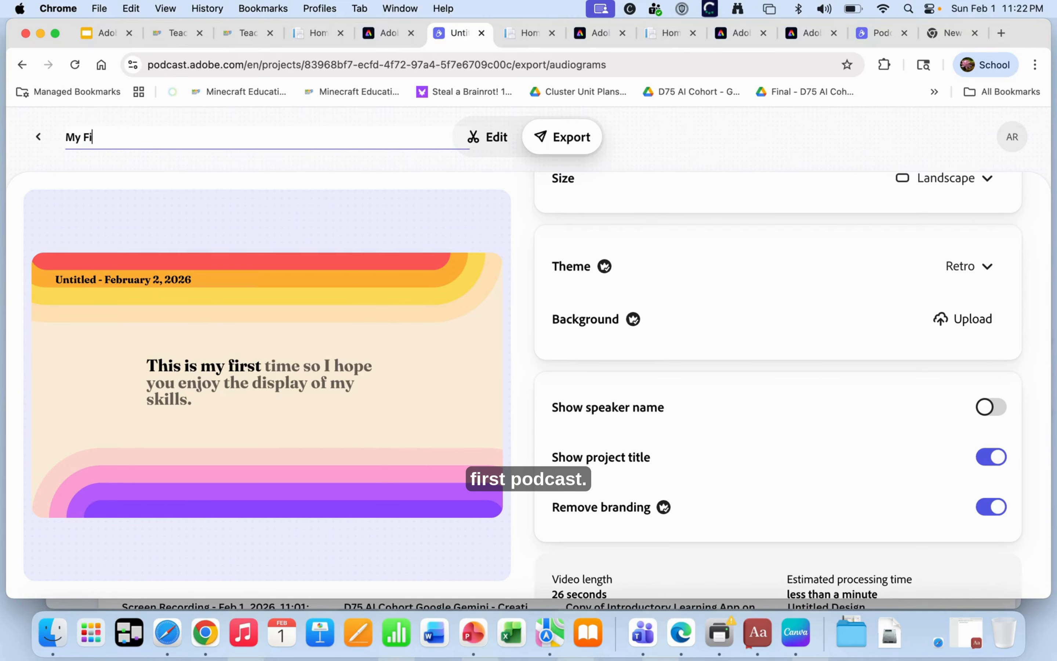
pyautogui.write('rst Podcas')
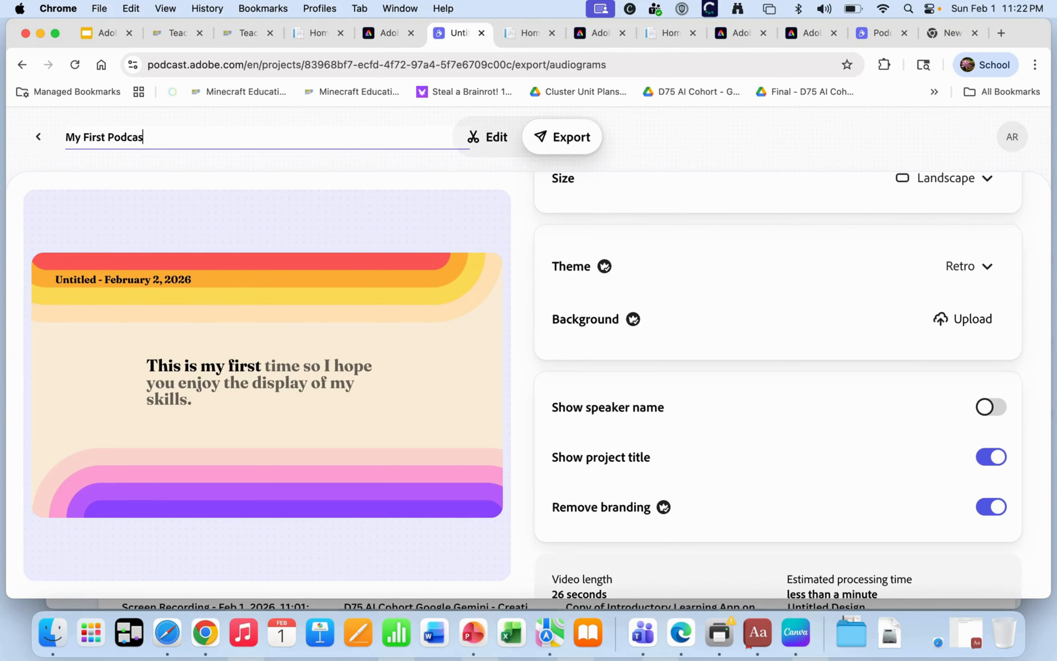
pyautogui.write('t')
pyautogui.click(354, 234)
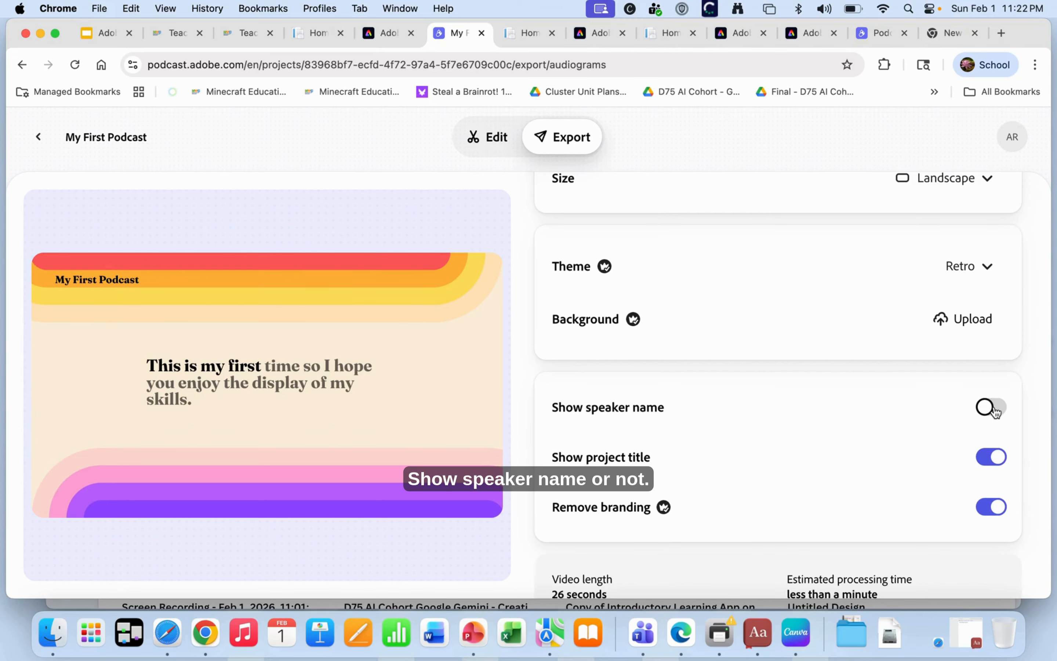
# Create the audiogram video from the project with the chosen export settings
pyautogui.scroll(-3, 946, 415)
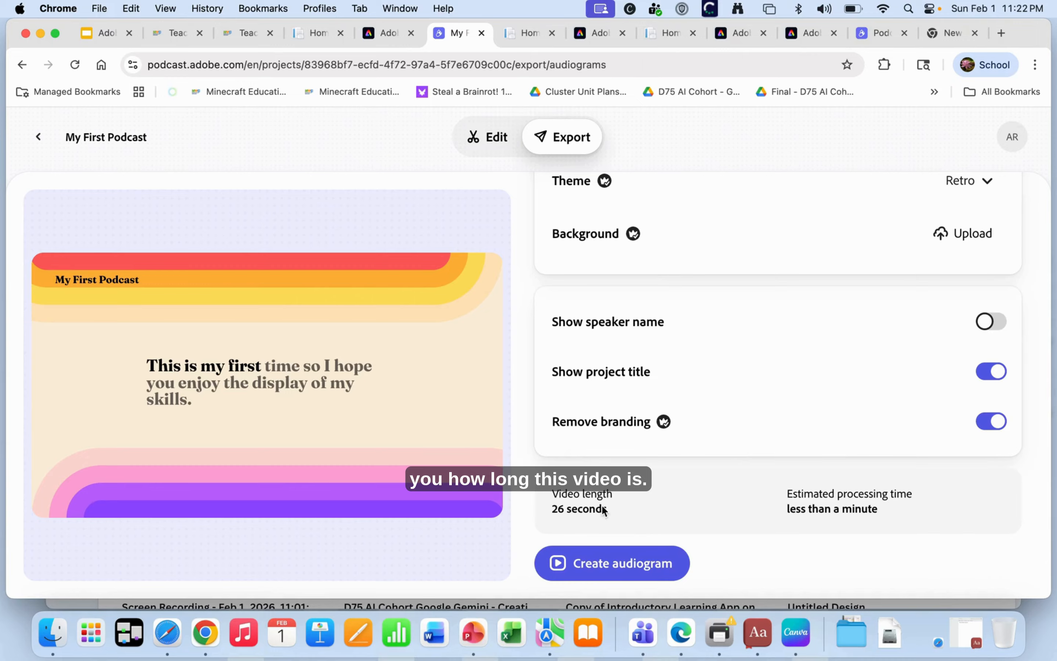
pyautogui.click(575, 567)
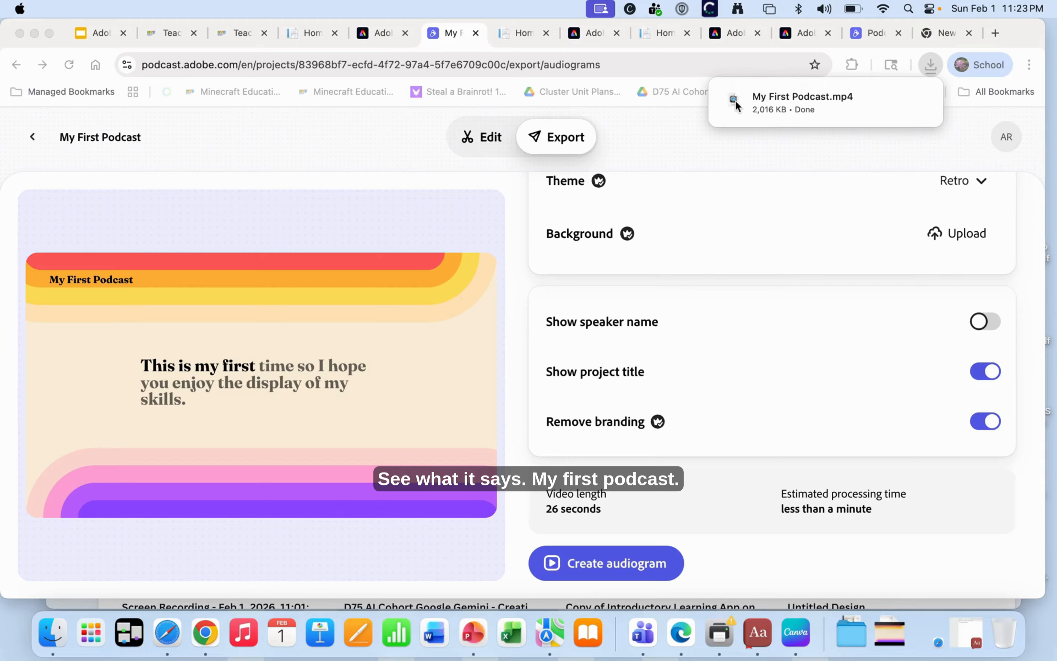
# Open the downloaded My First Podcast.mp4 in QuickTime Player, play it back and pause it near the end
pyautogui.click(750, 103)
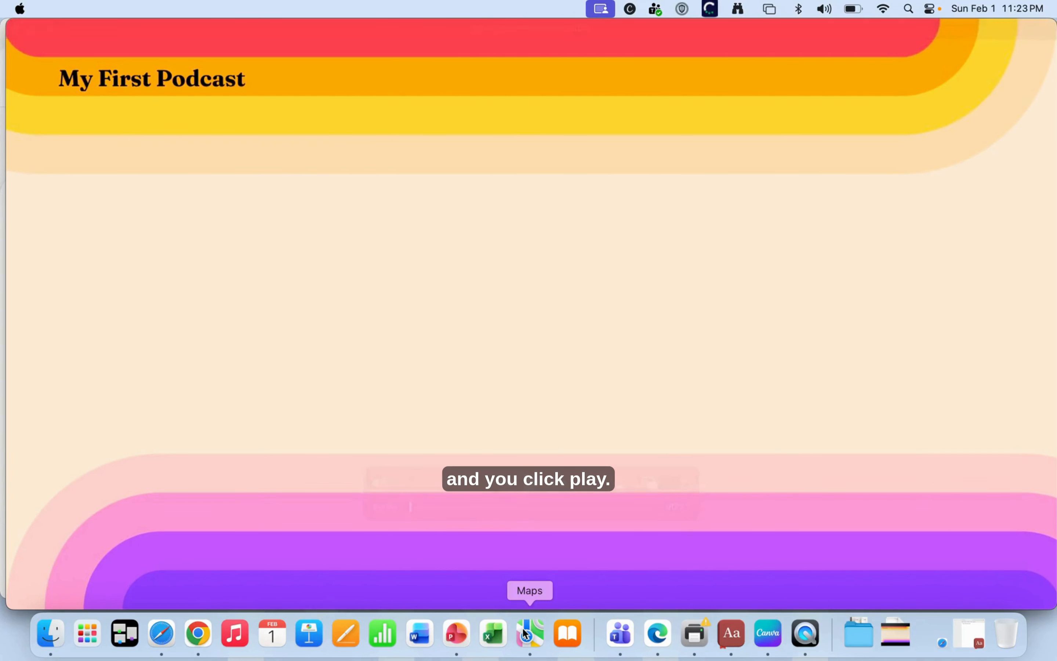
pyautogui.click(532, 486)
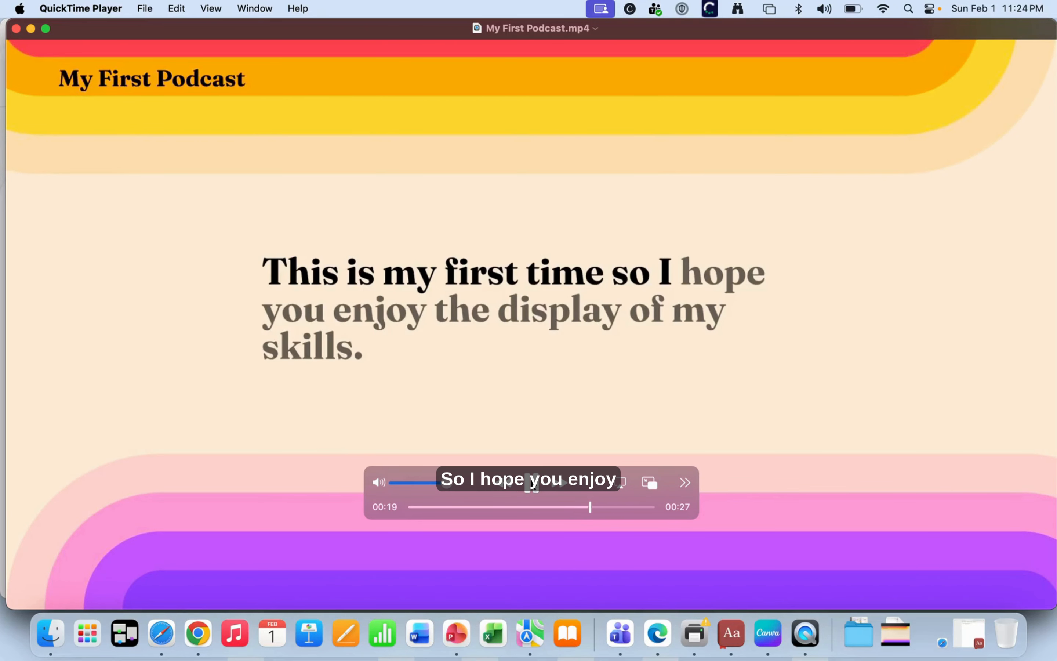
pyautogui.click(531, 484)
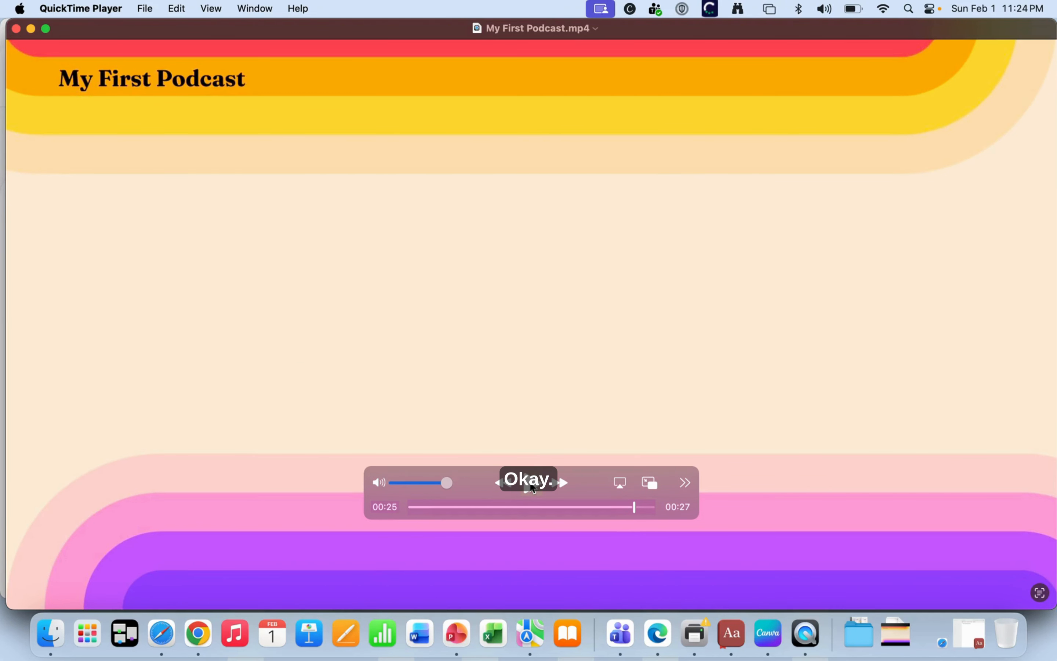